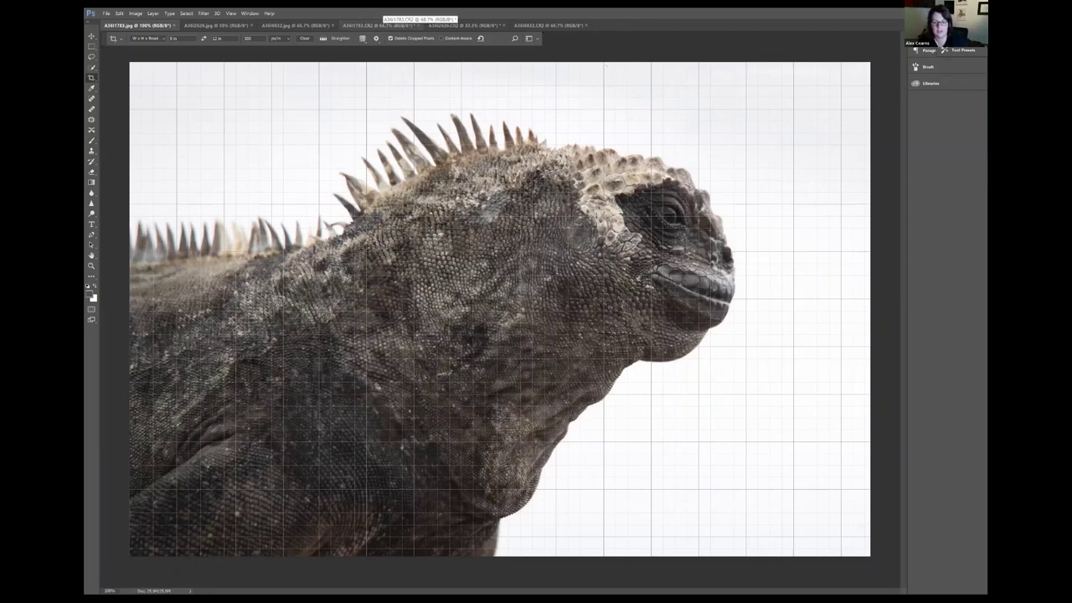
Step: Crop the CR2 iguana photo to 12 × 8 in around the head and shoulders, leaving out the rocks in the background
click(379, 25)
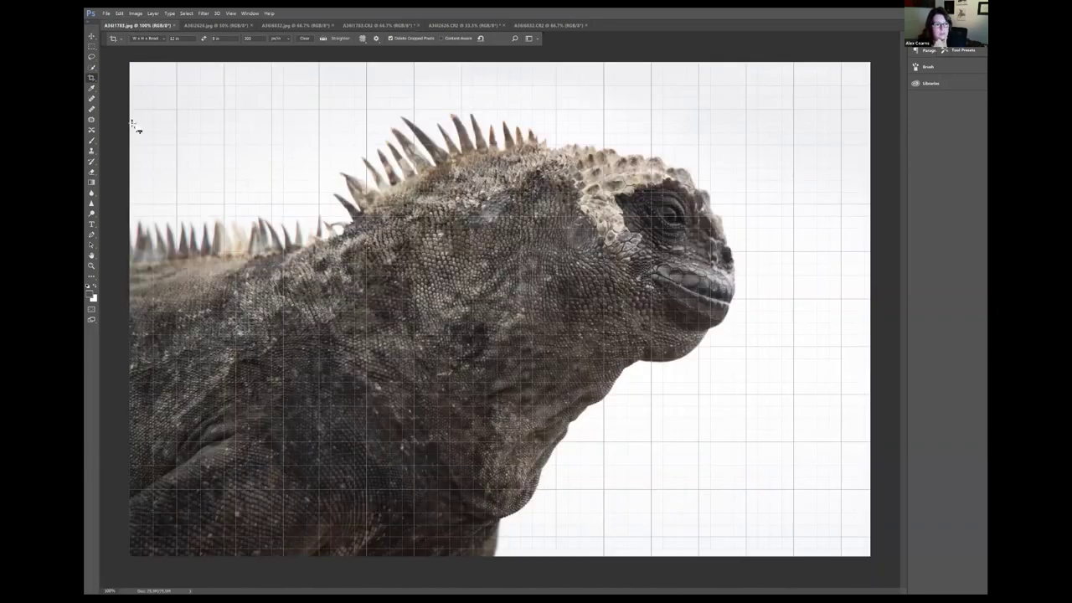
drag(134, 123, 837, 466)
drag(519, 459, 436, 317)
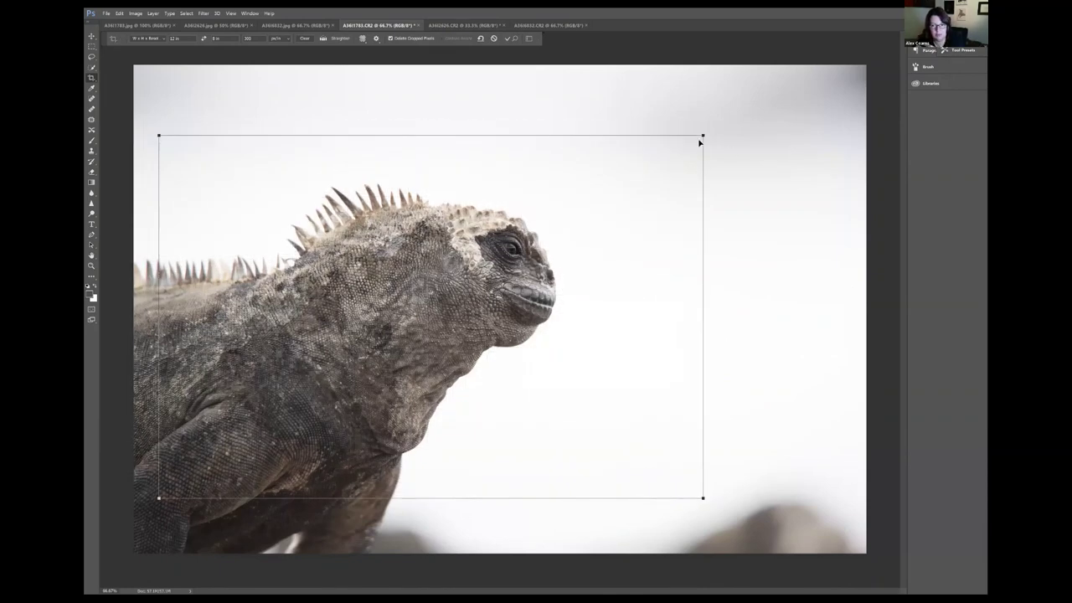
drag(703, 135, 619, 191)
drag(159, 498, 325, 390)
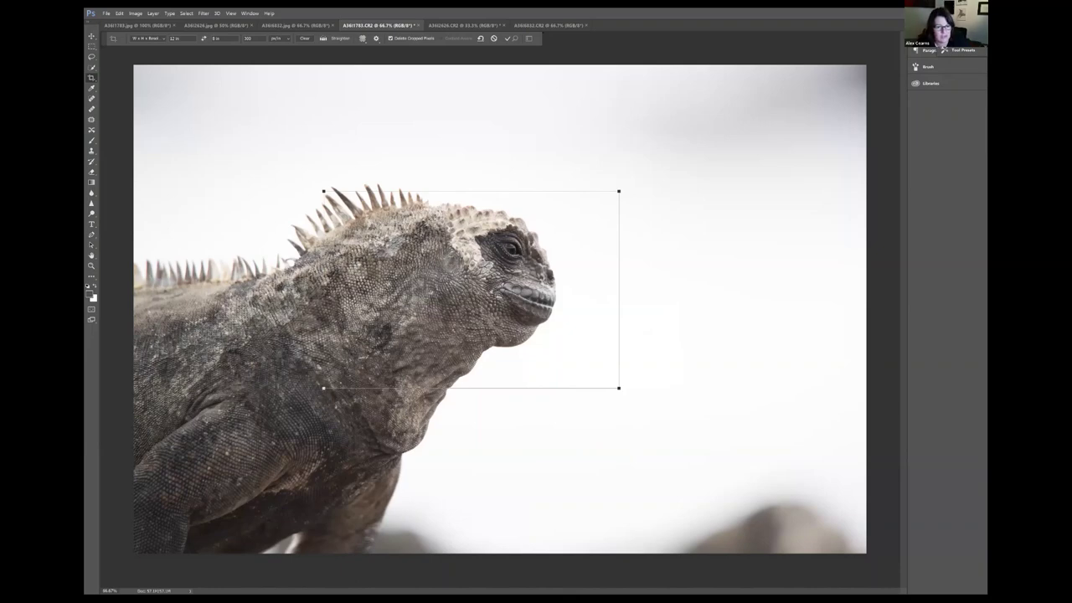
key(ctrl+z)
drag(619, 192, 650, 171)
drag(543, 264, 548, 258)
key(Return)
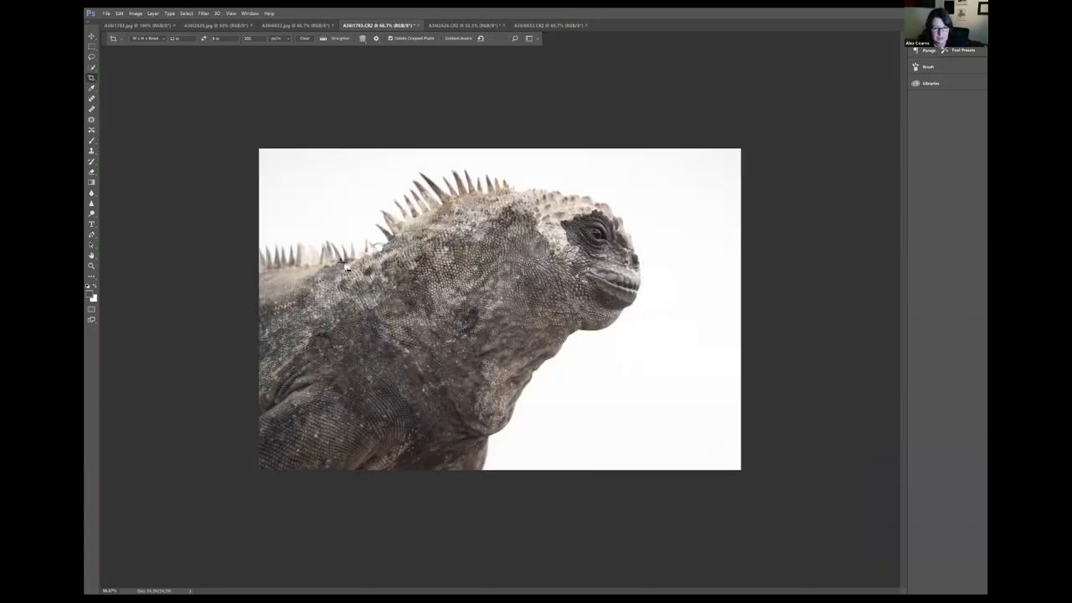
Step: Try darkening the shadows on the iguana's face with the Burn tool at 100% exposure, and undo the strokes
click(92, 212)
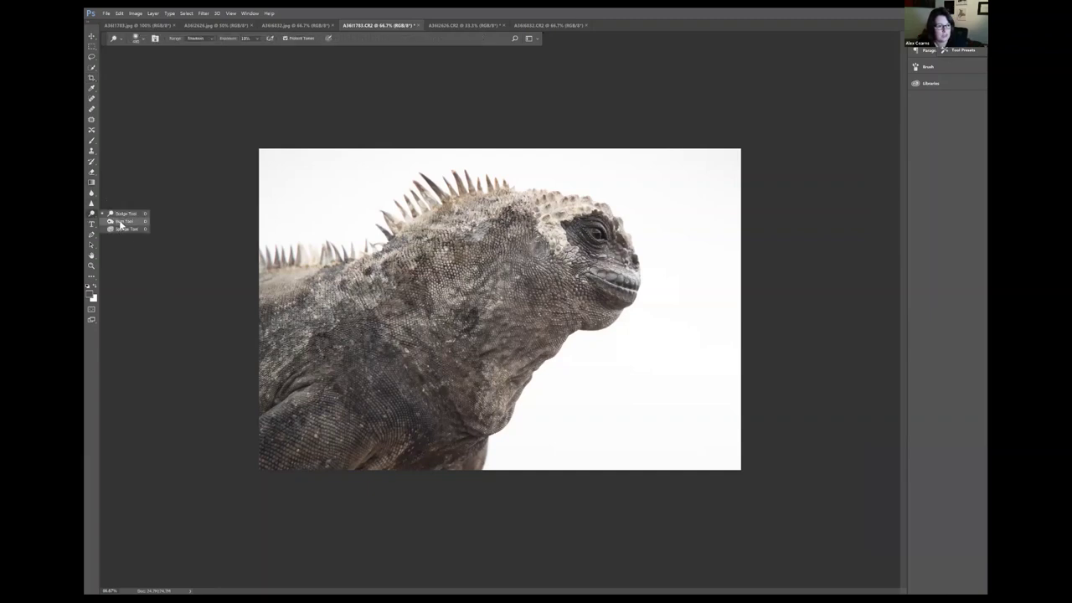
click(122, 219)
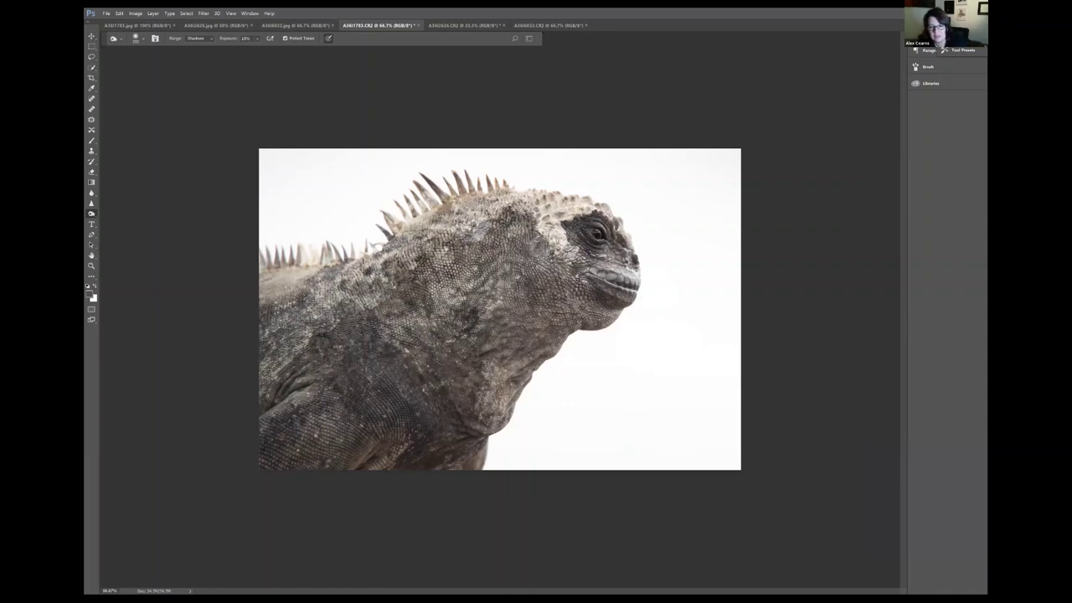
click(257, 39)
click(291, 48)
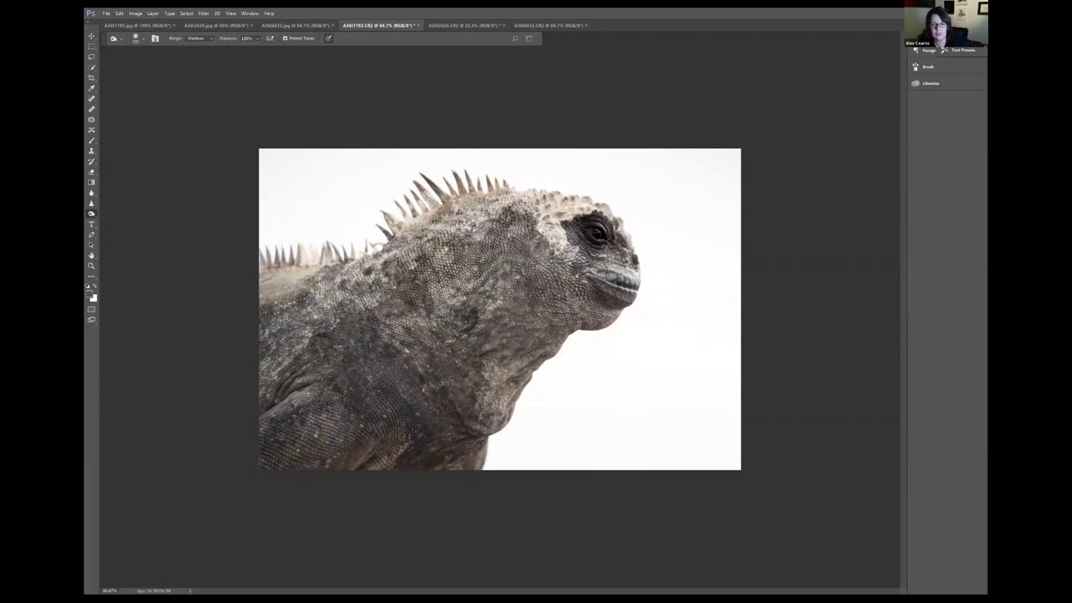
drag(627, 310, 569, 213)
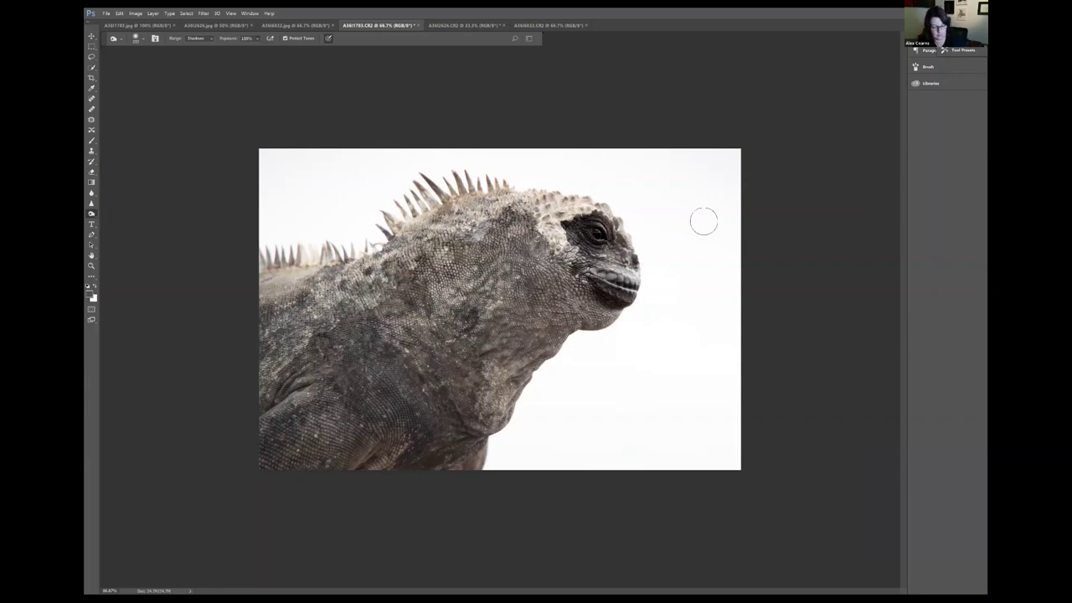
key(ctrl+alt+z)
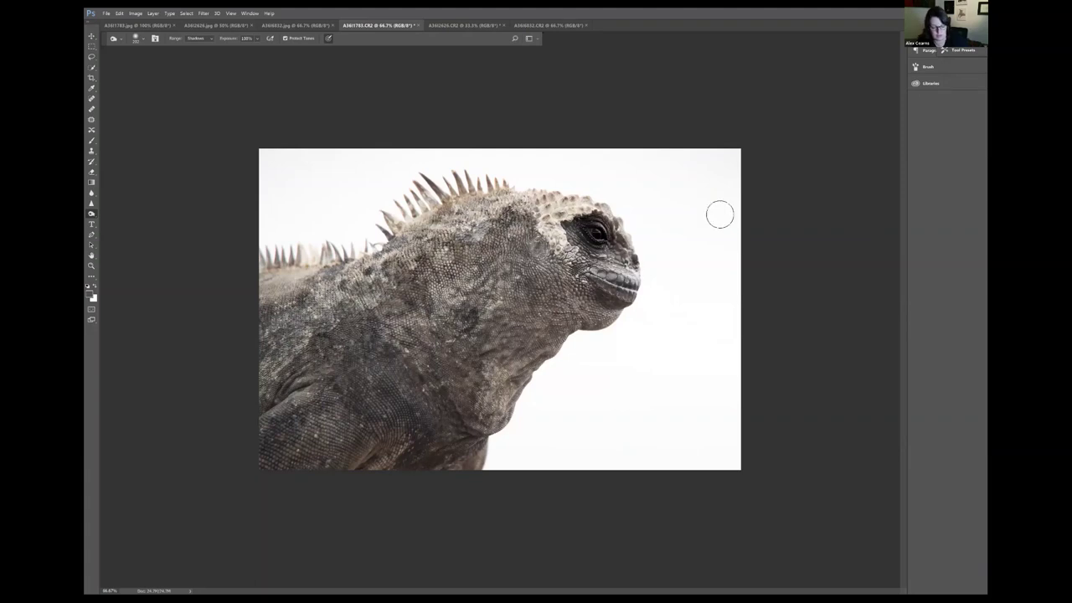
key(ctrl+alt+z)
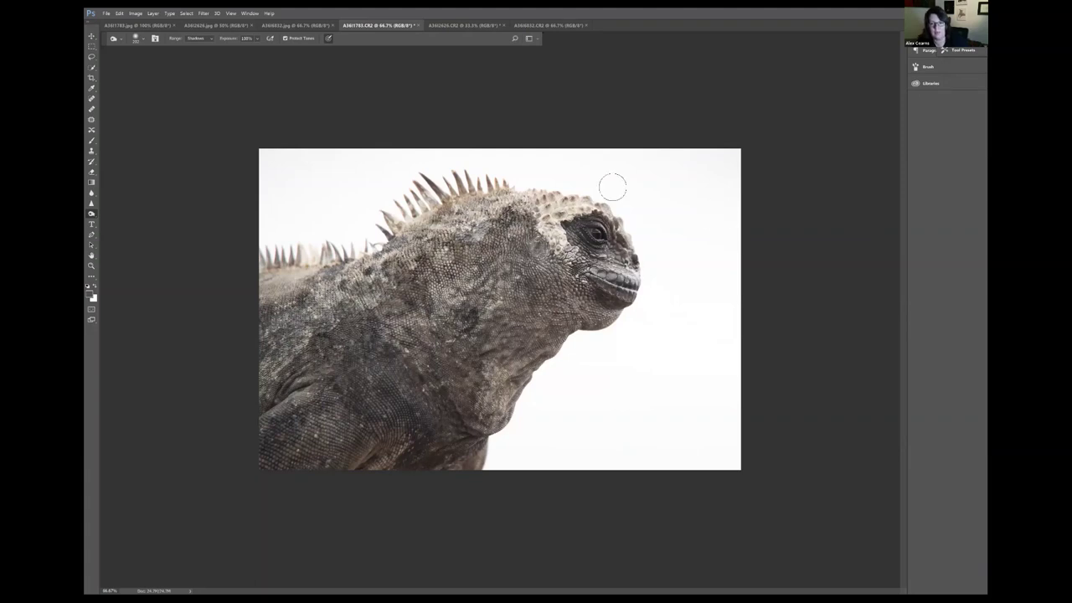
Step: Burn the shadows across the iguana's back and neck with the Burn tool at 23% exposure
click(257, 38)
click(444, 232)
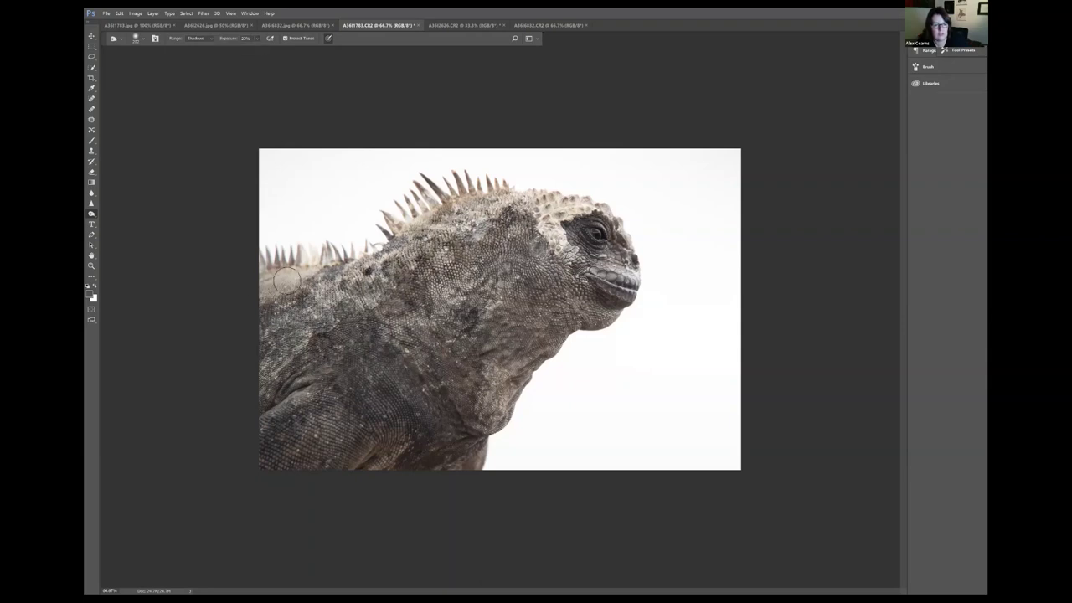
mouse_move(287, 280)
mouse_down()
mouse_move(308, 338)
mouse_move(293, 398)
mouse_move(354, 397)
mouse_move(417, 465)
mouse_move(505, 416)
mouse_move(459, 396)
mouse_up()
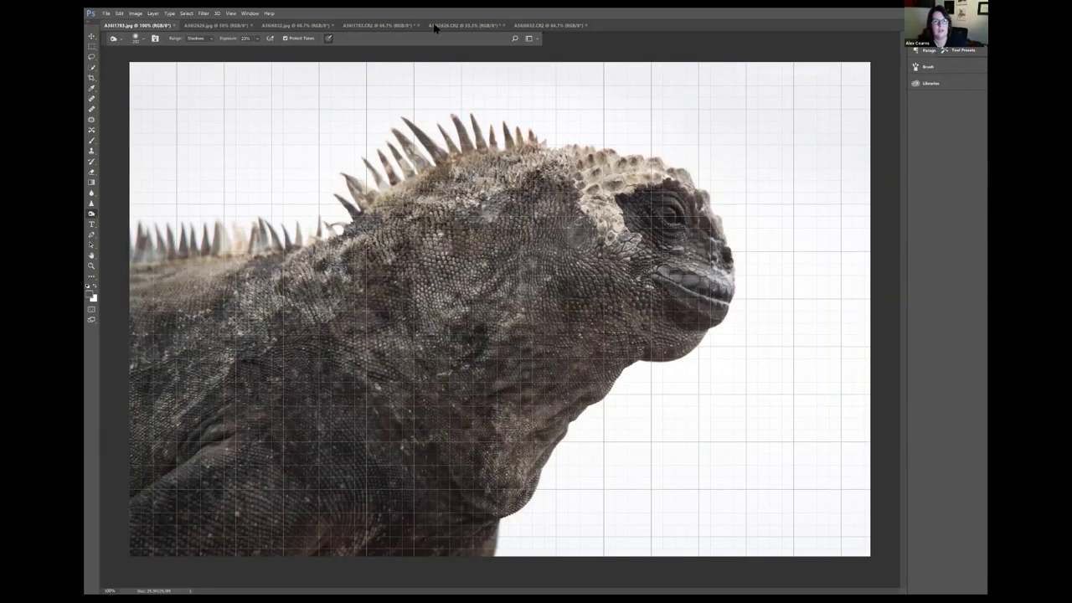
Step: Look through the finished JPG versions of the flamingo and sea lion photos
click(435, 26)
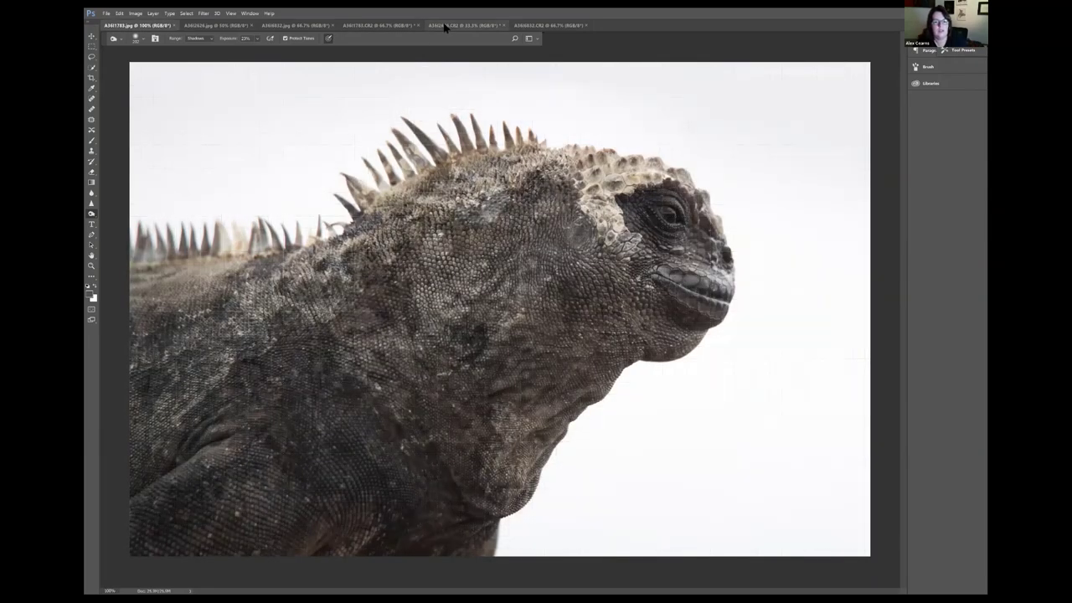
click(218, 28)
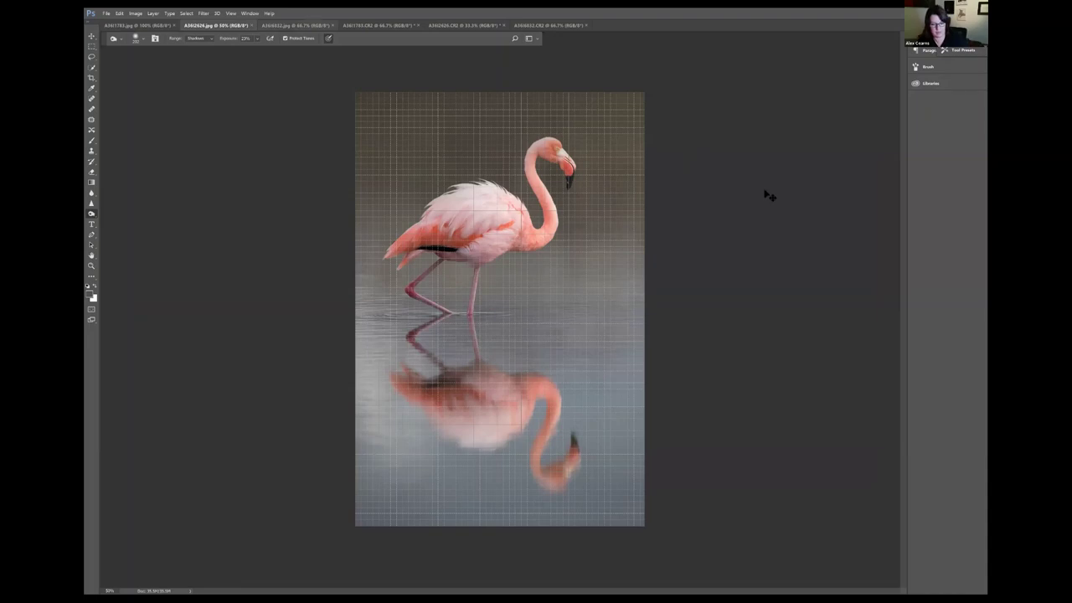
key(ctrl+Tab)
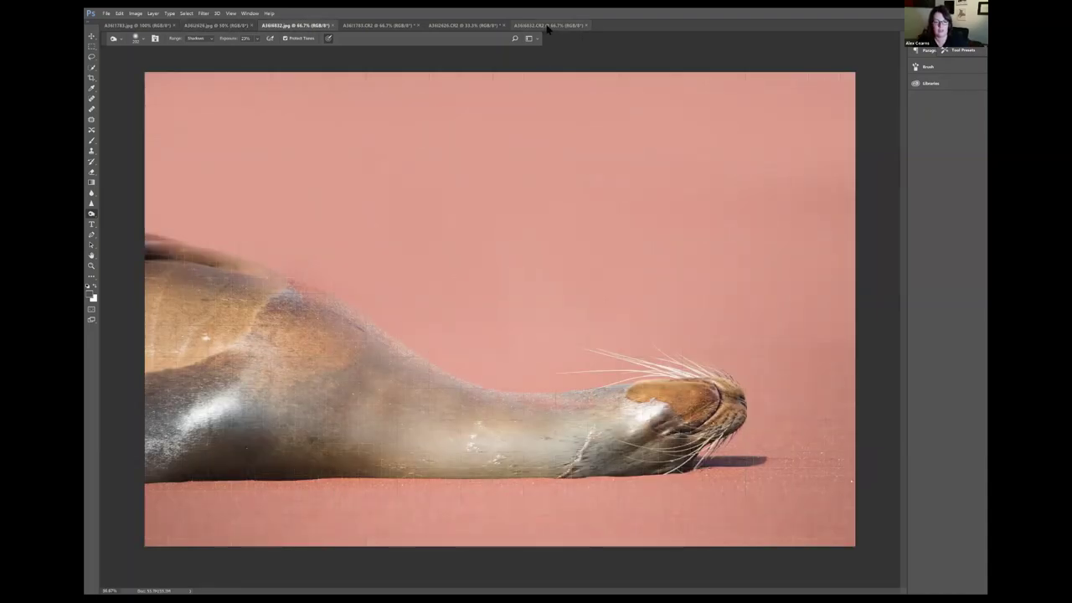
Step: Crop the CR2 sea lion photo to 12 × 8 in, rotating the frame slightly so the ground line is level
click(547, 26)
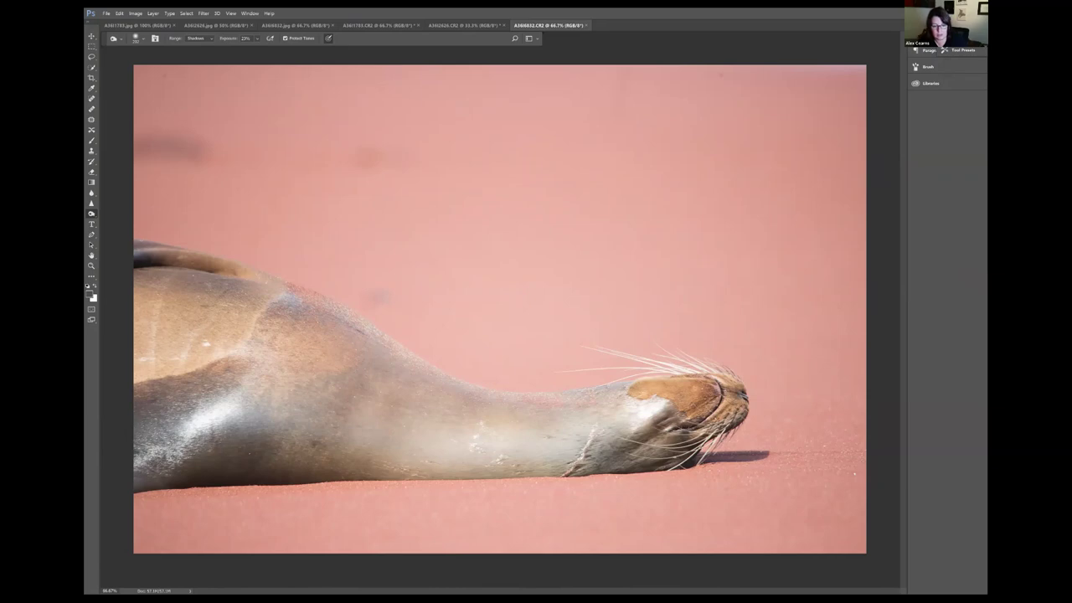
click(93, 78)
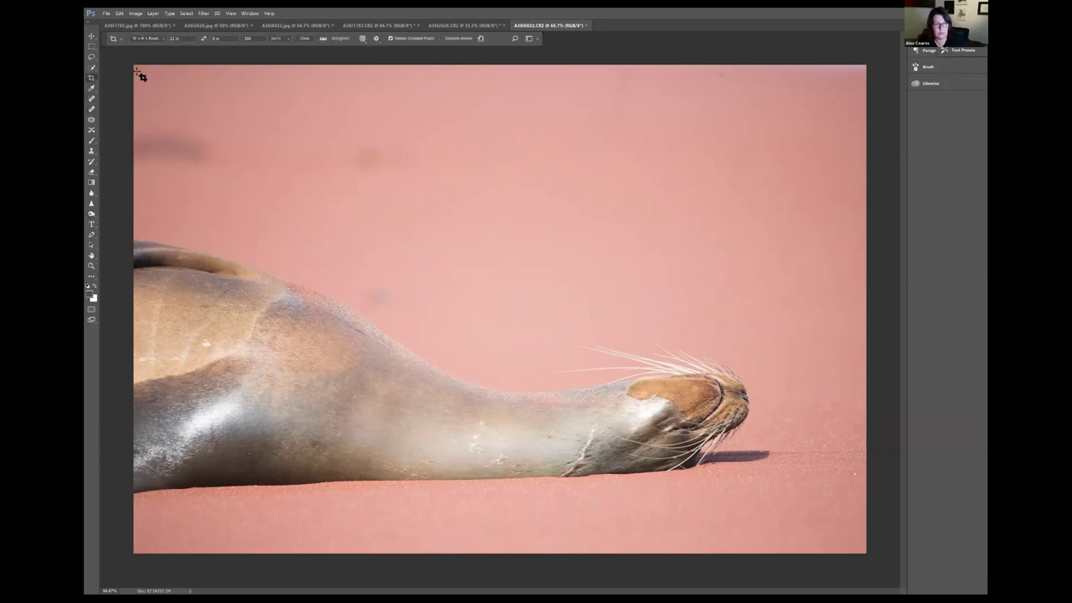
drag(138, 67, 878, 498)
click(481, 298)
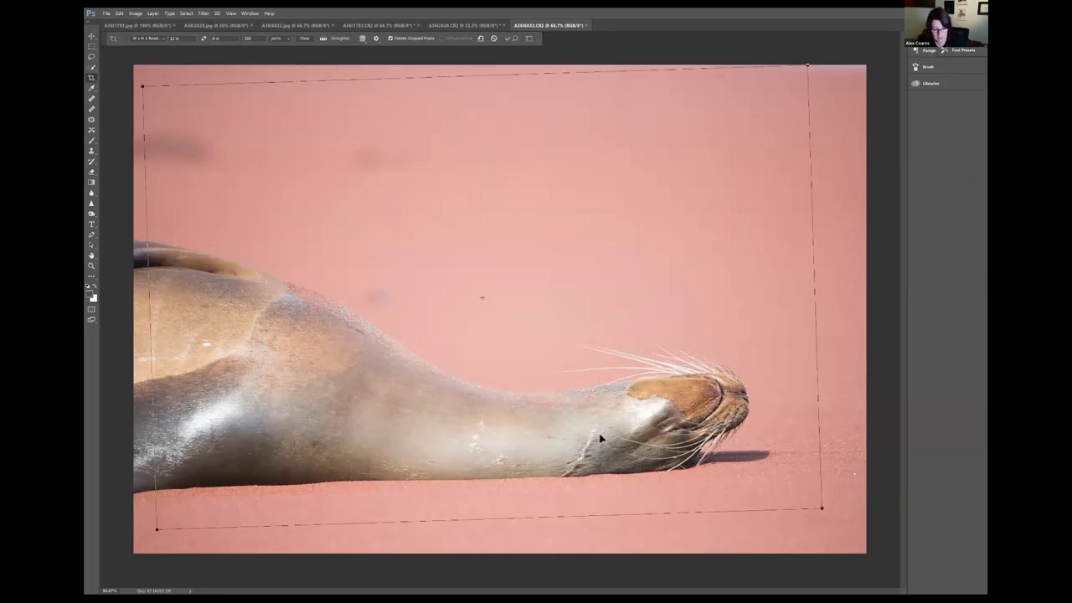
drag(600, 439, 549, 460)
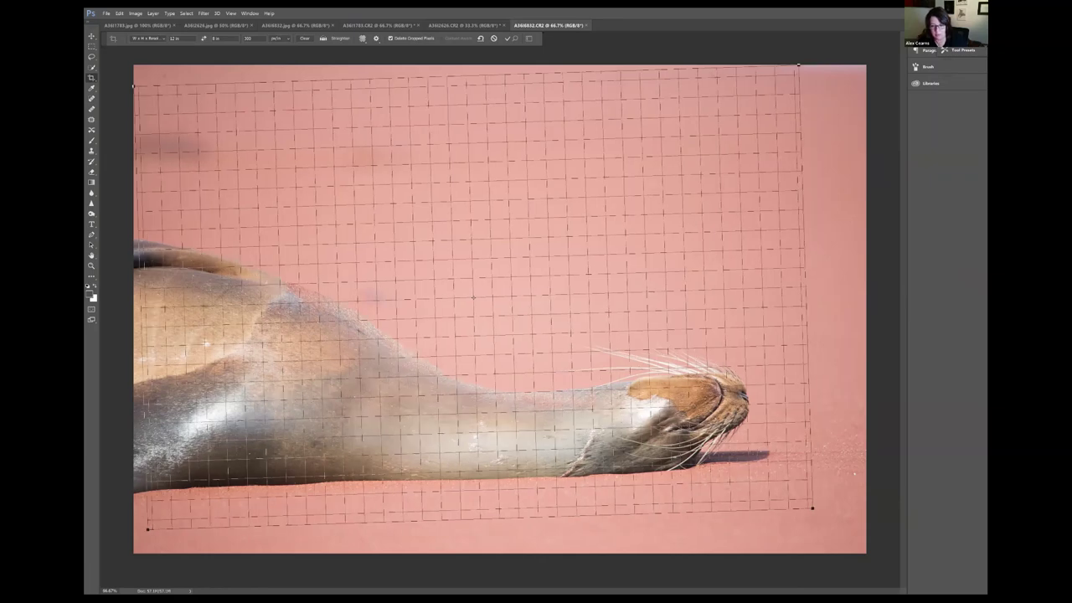
key(Return)
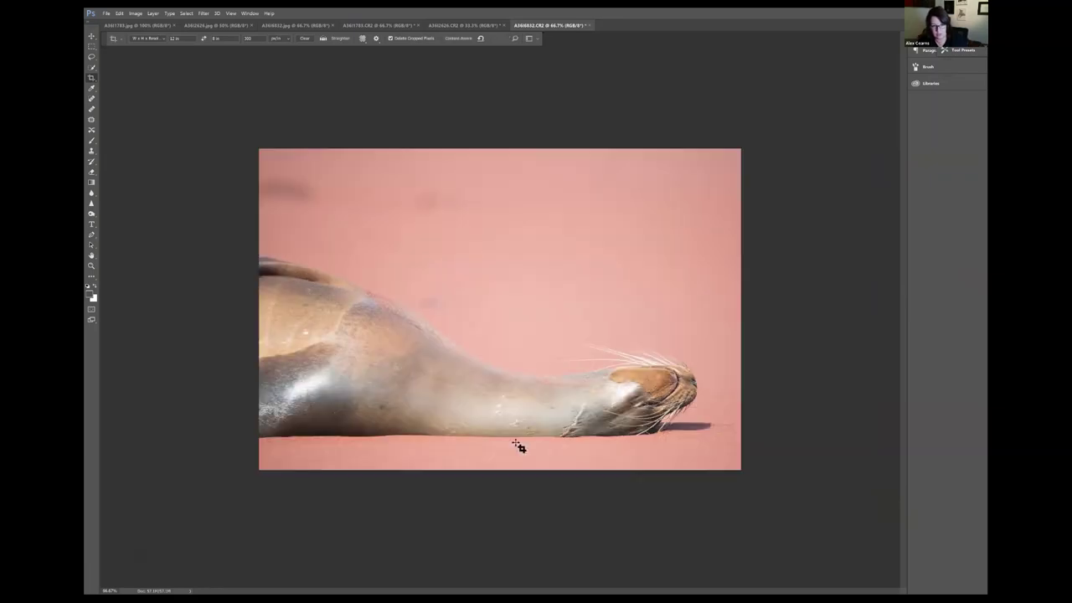
Step: Paint over the dark spots in the background with sampled pink at 18% brush opacity, using a smaller brush near the sea lion's back
click(90, 143)
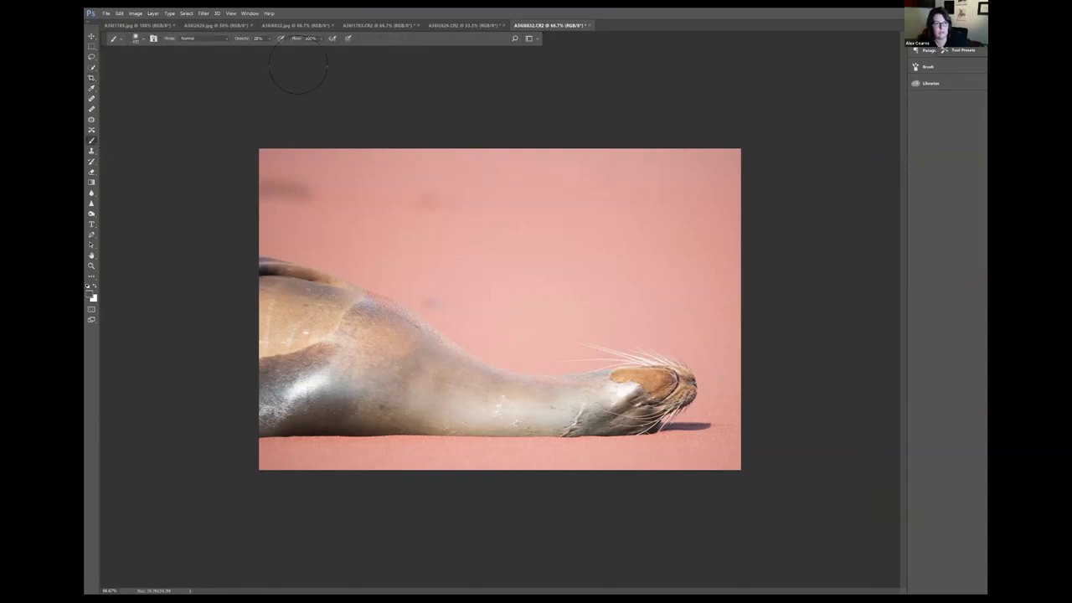
click(270, 39)
alt+click(487, 190)
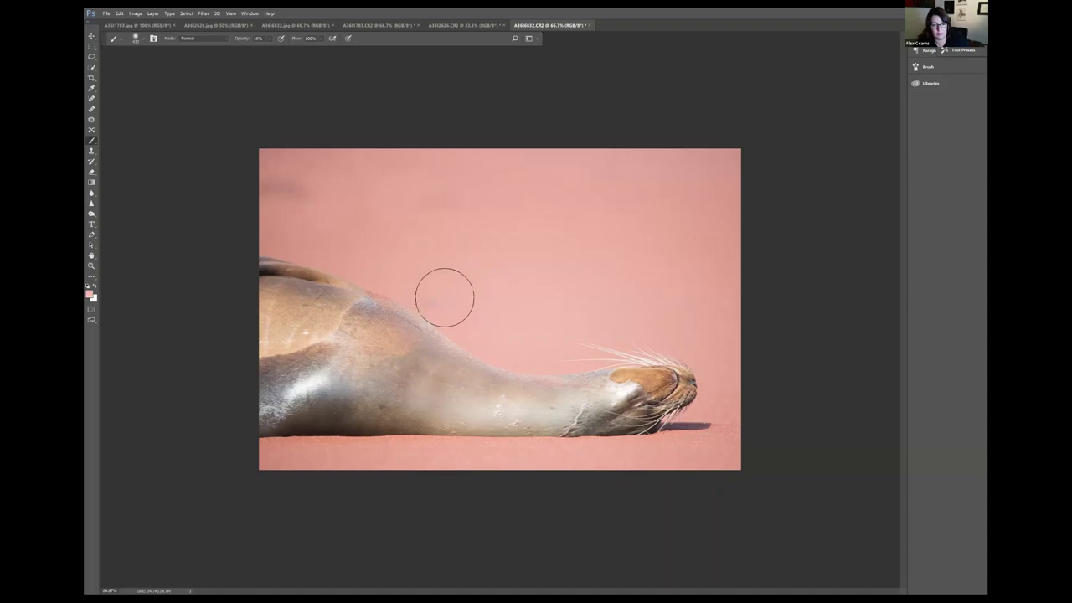
mouse_move(323, 227)
mouse_down()
mouse_move(288, 215)
mouse_move(316, 186)
mouse_move(320, 222)
mouse_move(299, 171)
mouse_up()
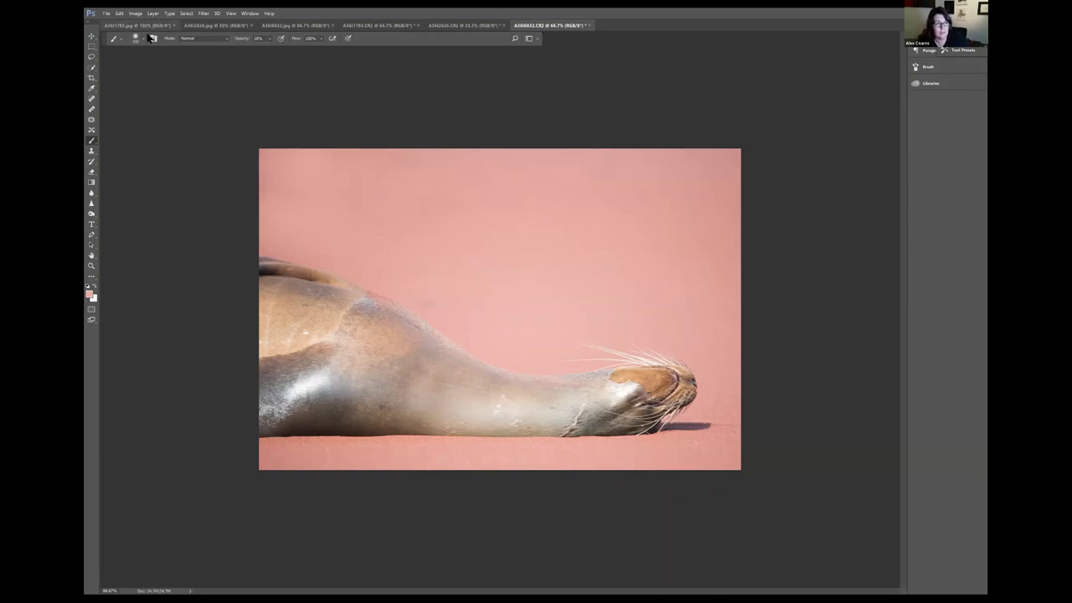
click(136, 38)
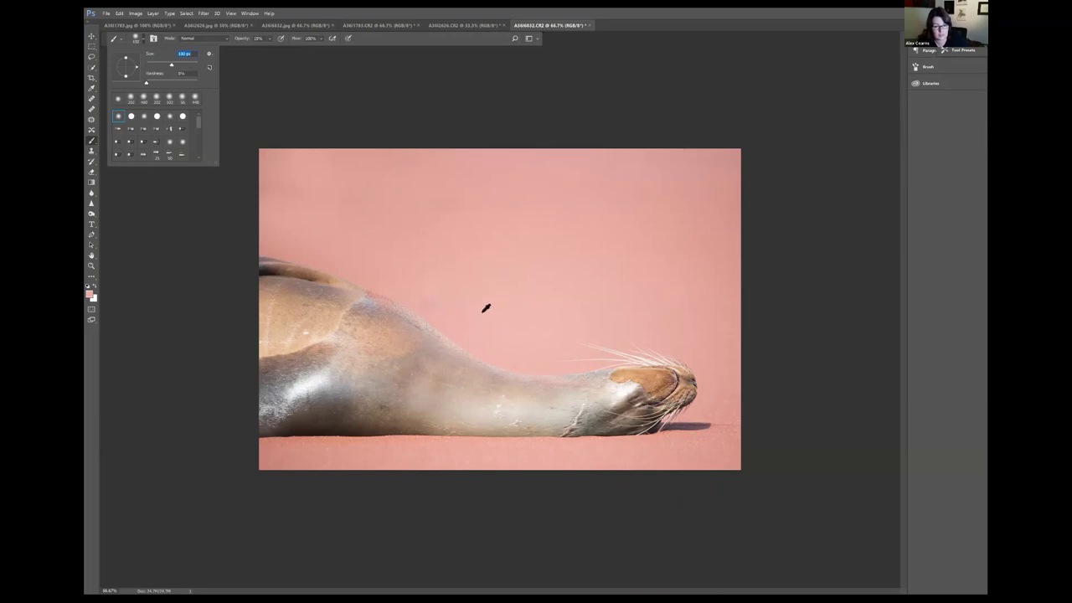
click(434, 300)
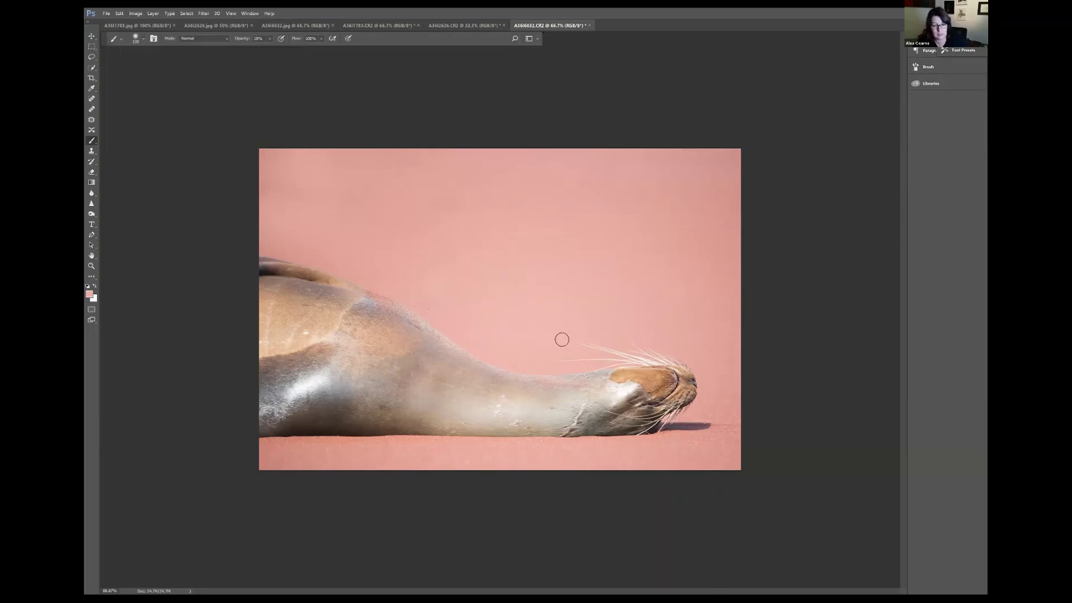
Step: Clone clean pink background over the discoloured strip along the photo's upper edge near the right corner
click(92, 151)
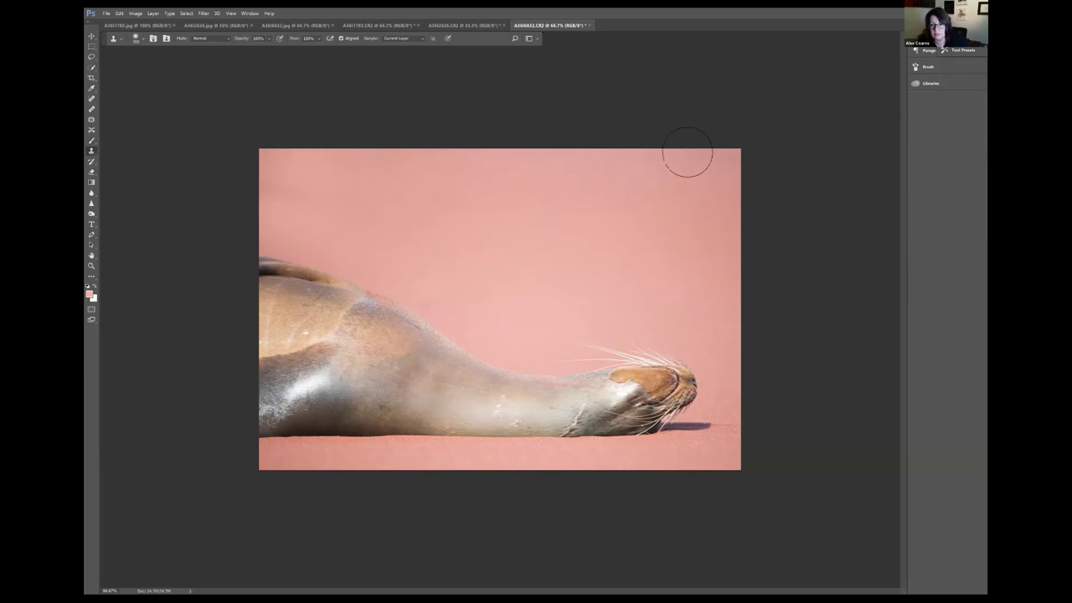
alt+click(659, 179)
click(695, 156)
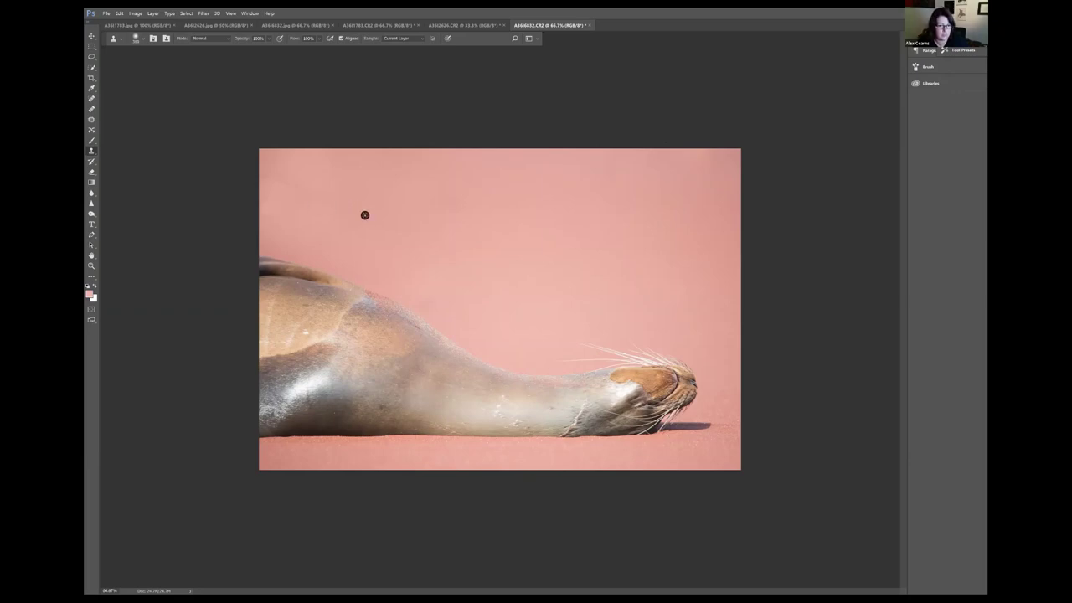
Step: Even out the background tone above the sea lion with an enlarged soft brush and freshly sampled pink
click(92, 141)
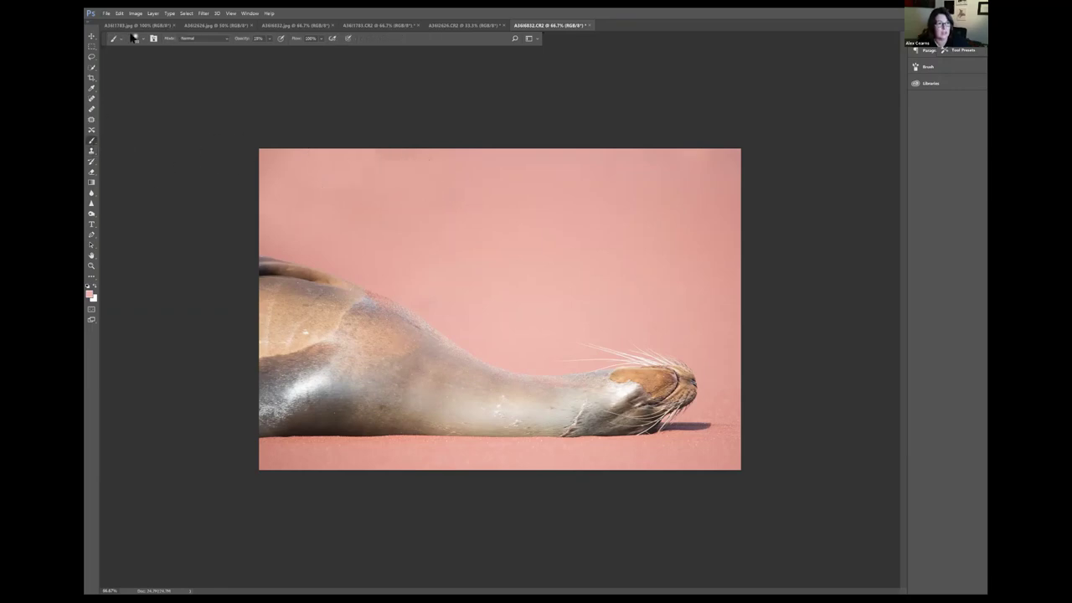
click(191, 65)
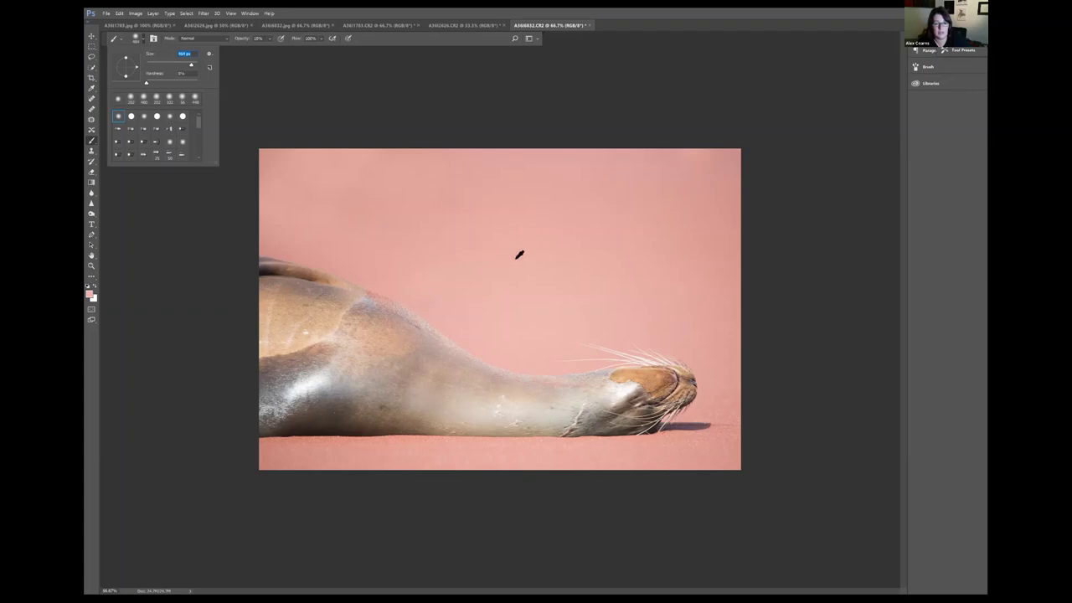
alt+click(528, 237)
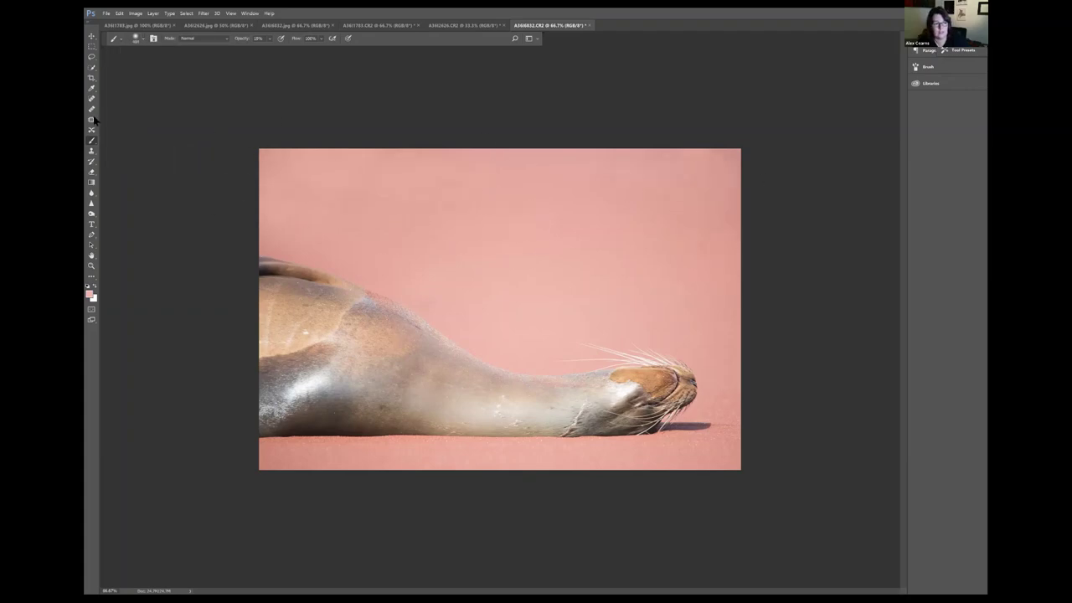
Step: Choose the Clone Stamp and compare the retouched sea lion photo with its finished JPG version
click(92, 151)
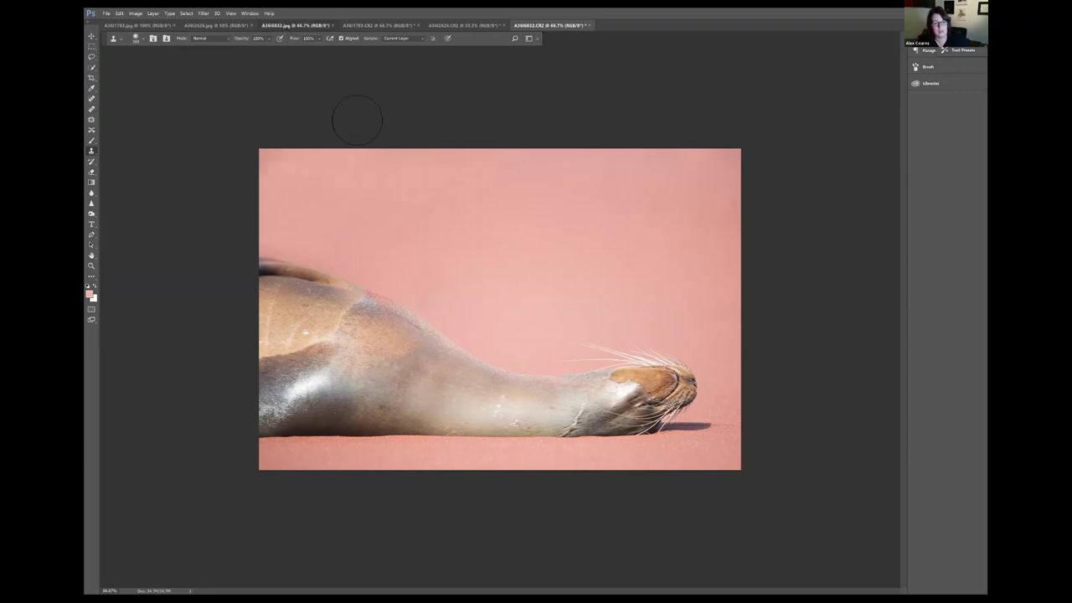
click(298, 25)
click(541, 26)
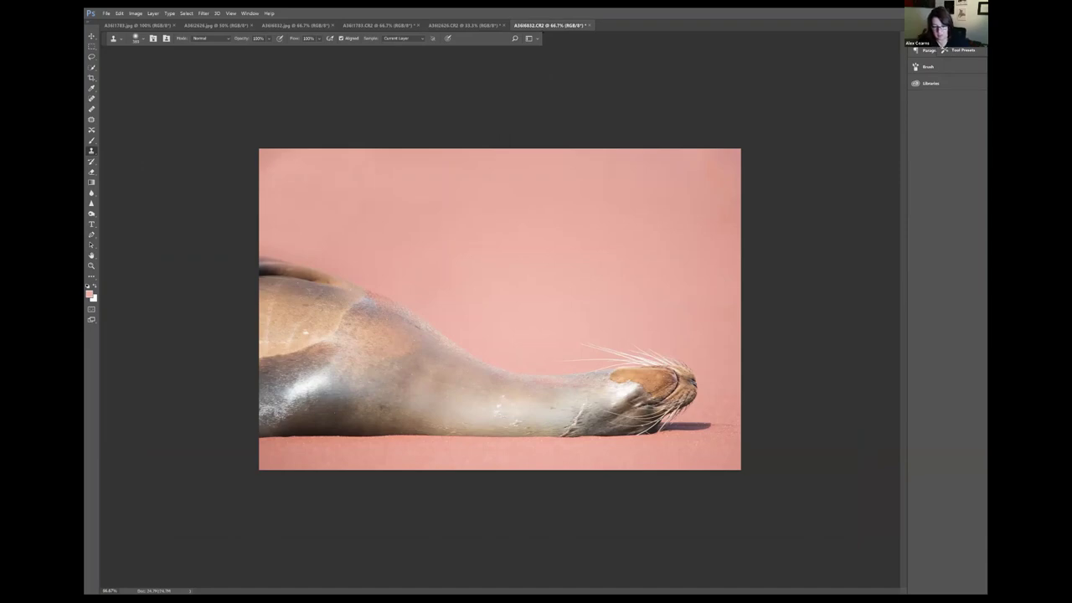
Step: Tone down the bright highlight on the sea lion's lower body with a smaller Clone Stamp at 50% opacity
key(ctrl+plus)
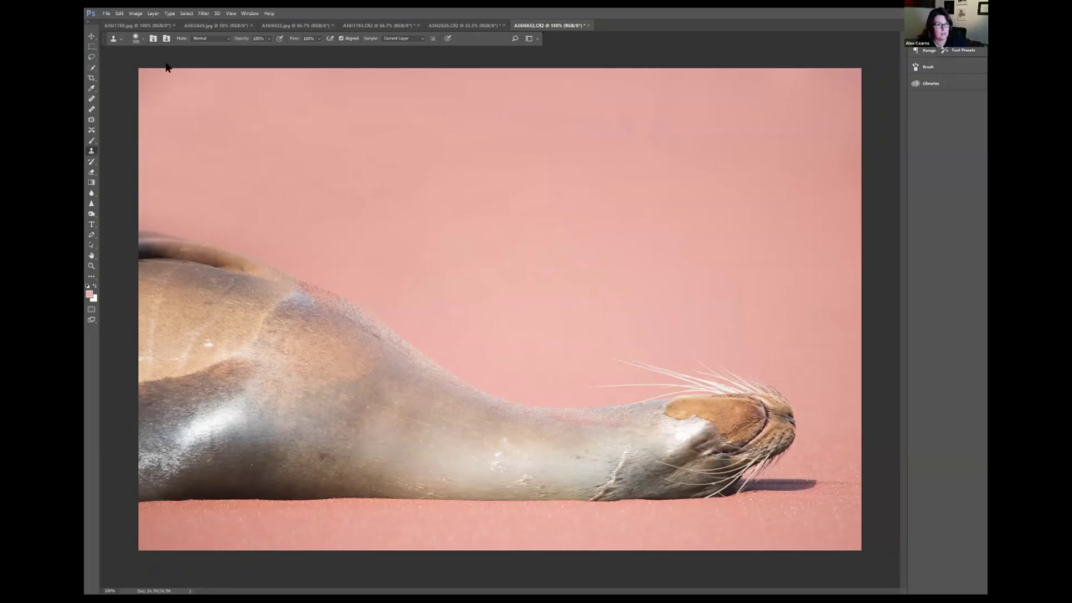
click(135, 38)
click(269, 39)
click(251, 49)
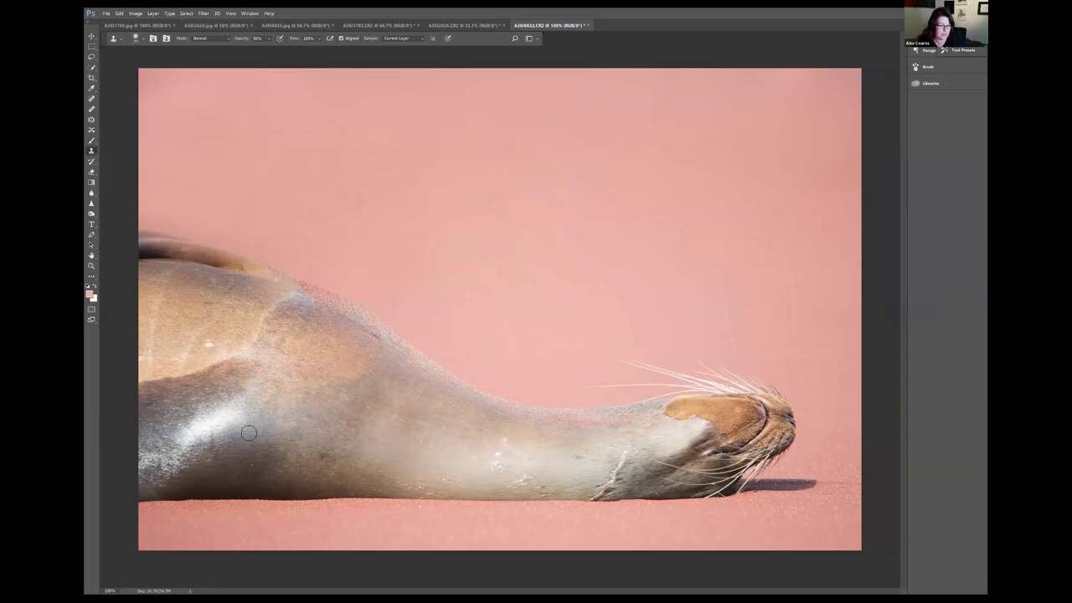
mouse_move(207, 432)
mouse_down()
mouse_move(231, 412)
mouse_move(207, 455)
mouse_up()
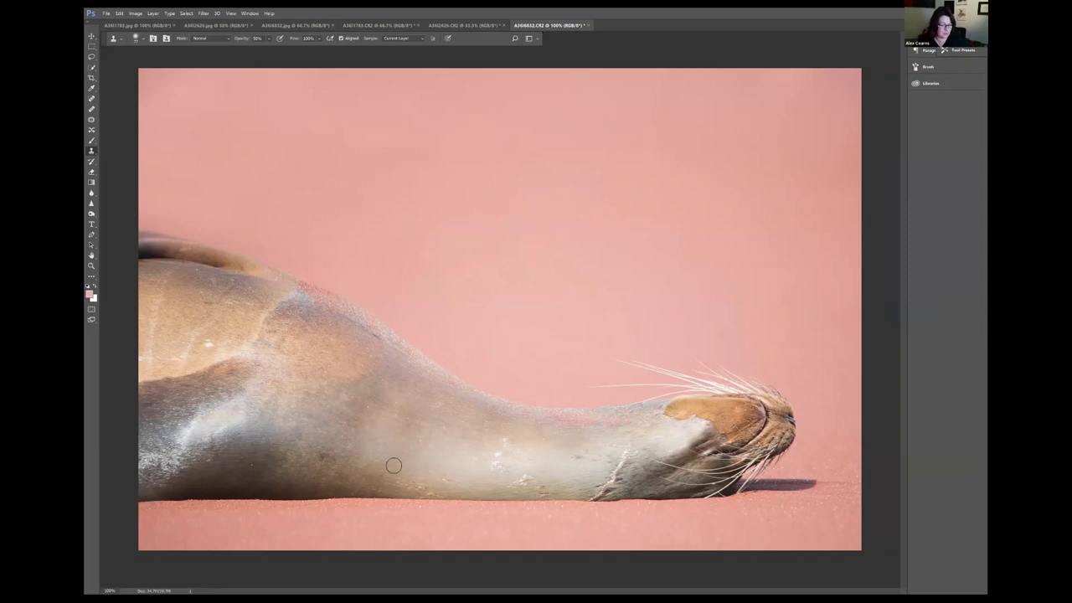
Step: Try to clone darker fur over the bright highlight on the sea lion's flank at 50% opacity
key(ctrl+plus)
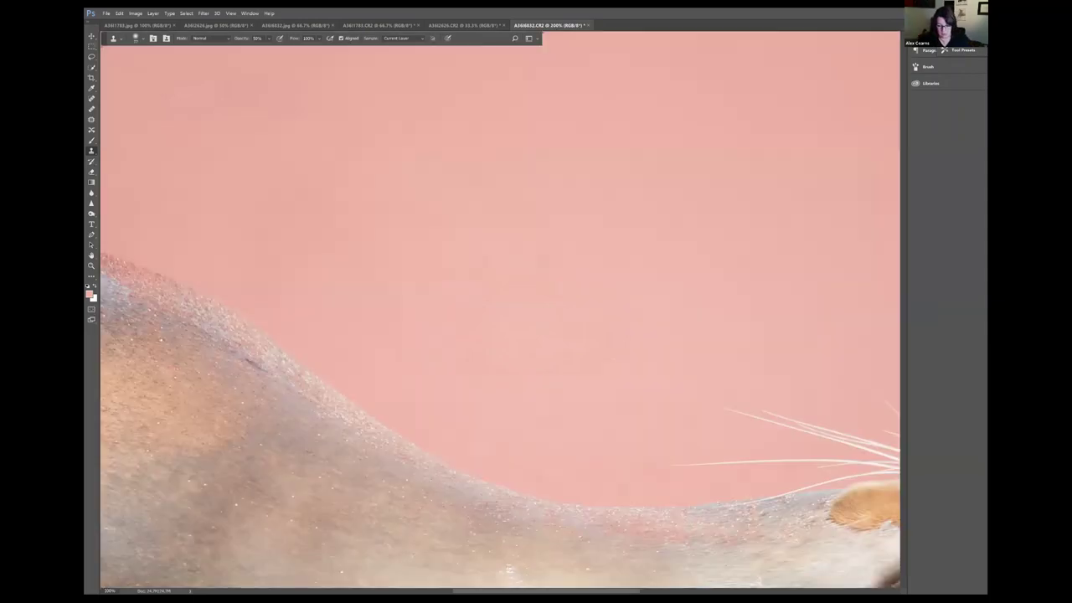
scroll(500, 418, left, 1)
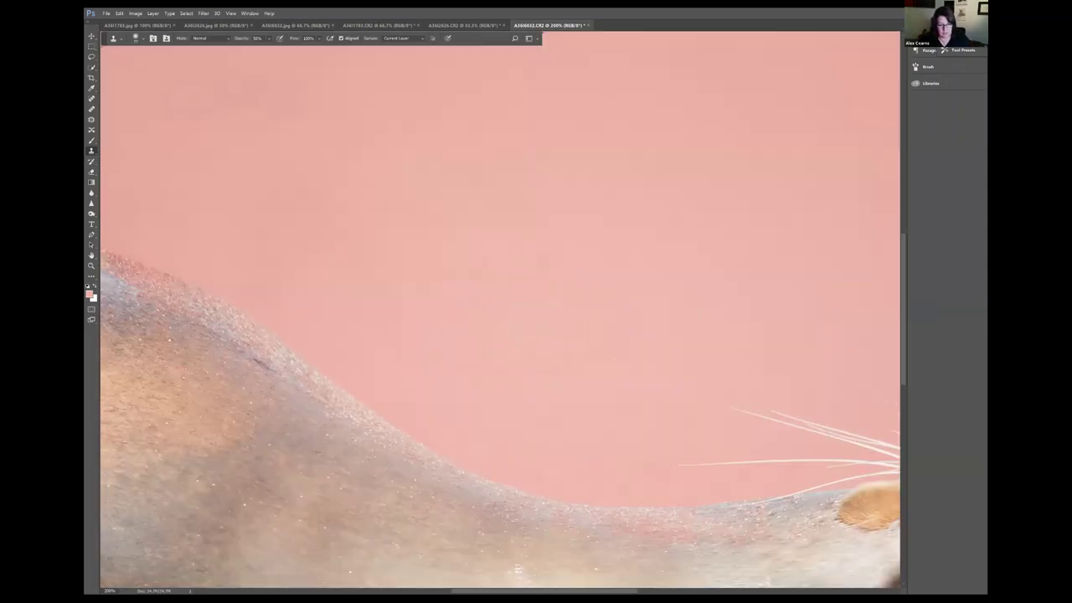
scroll(500, 310, left, 4)
scroll(500, 335, left, 3)
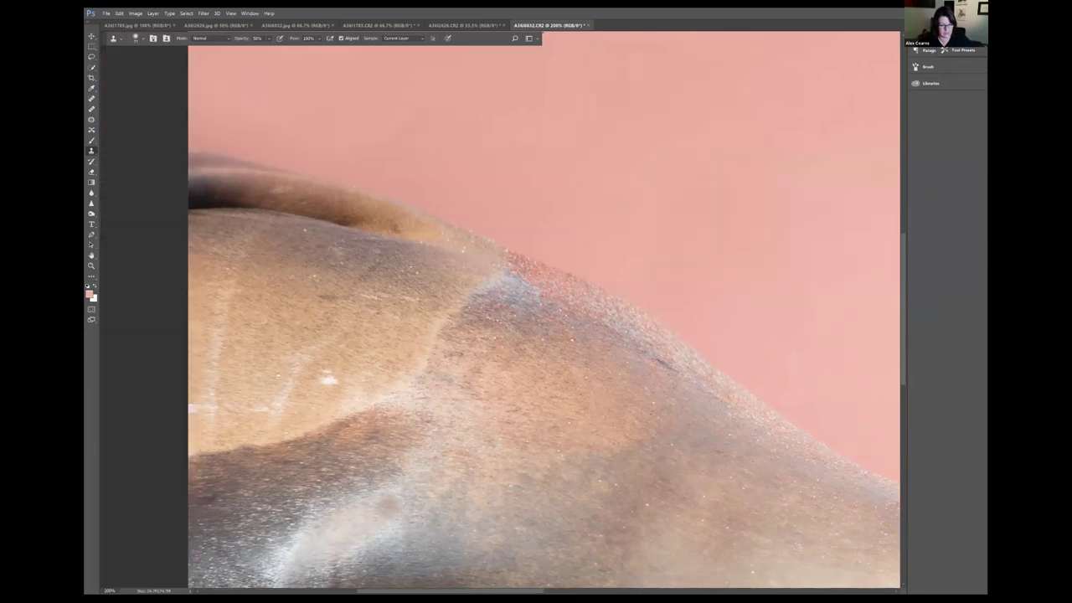
scroll(347, 462, down, 1)
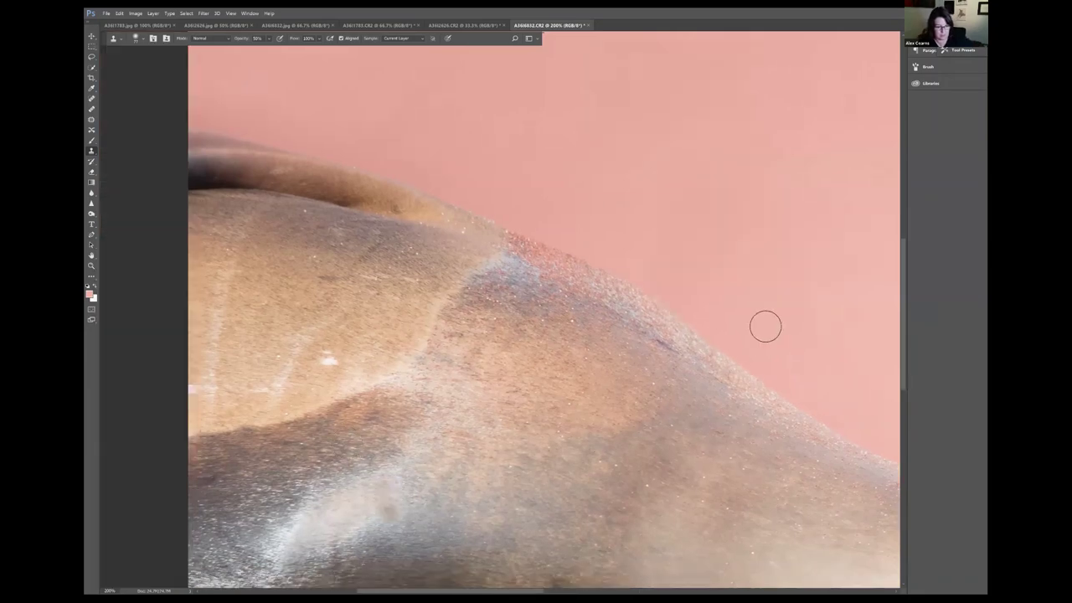
scroll(763, 323, down, 3)
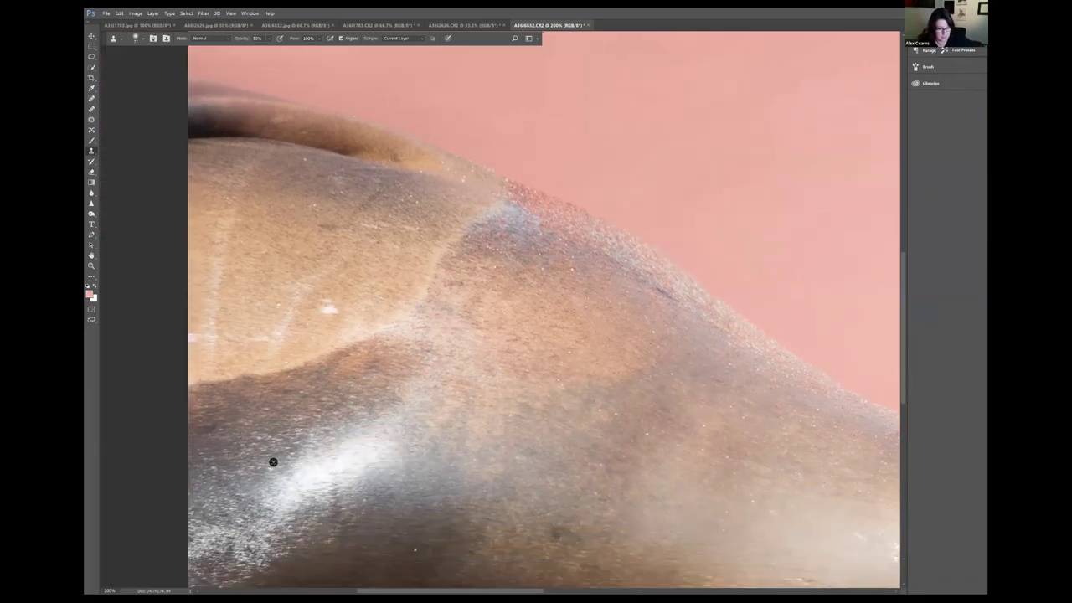
alt+click(273, 462)
drag(322, 463, 297, 474)
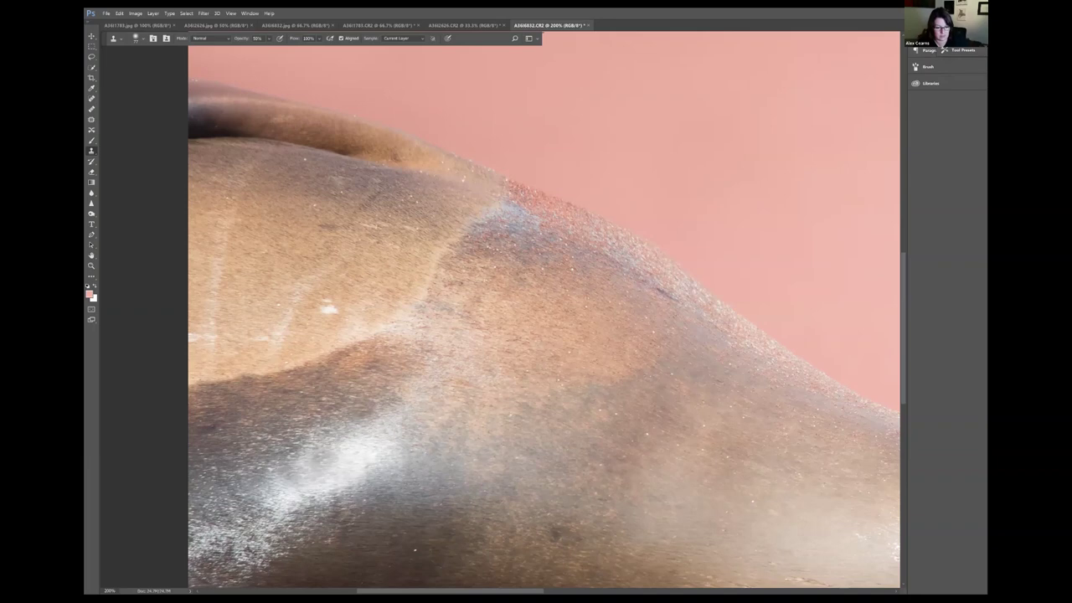
Step: Enlarge the soft Clone Stamp brush and clone nearby fur over the white highlight on the flank to tone it down
click(144, 39)
drag(166, 65, 191, 64)
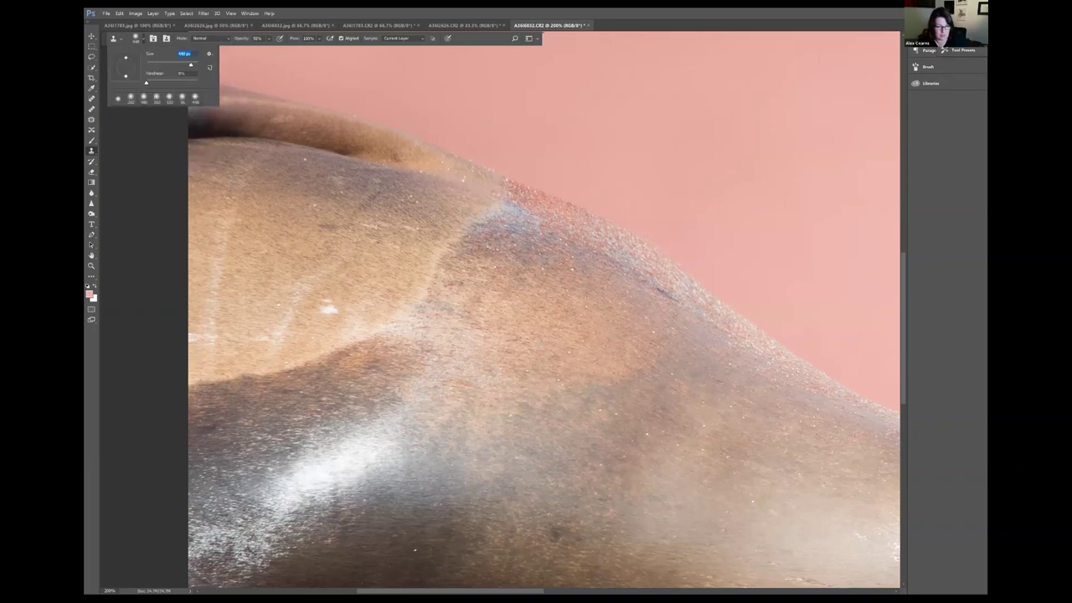
alt+click(336, 462)
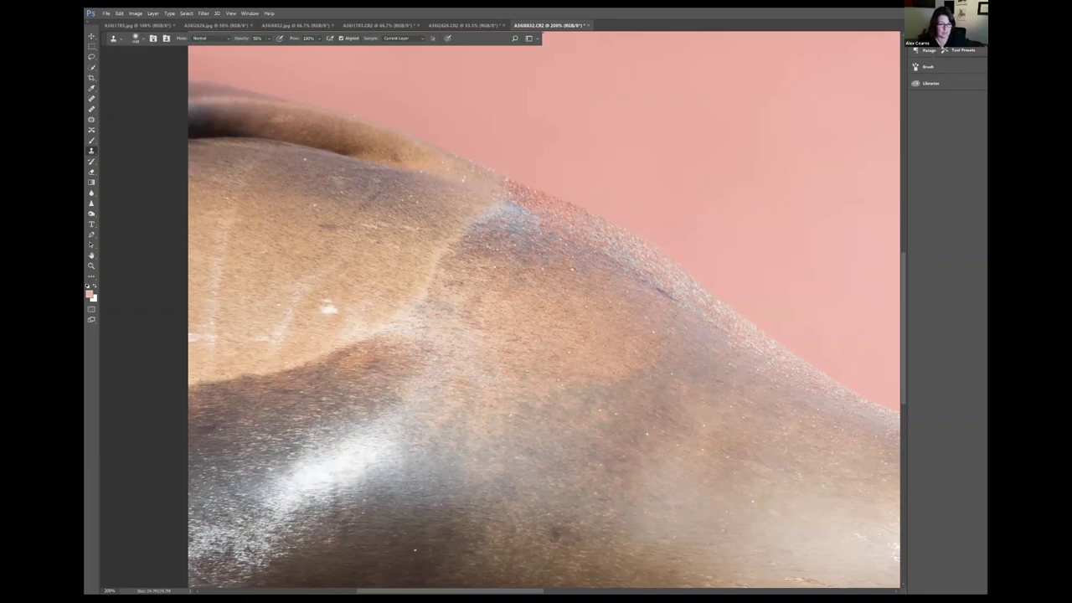
click(335, 463)
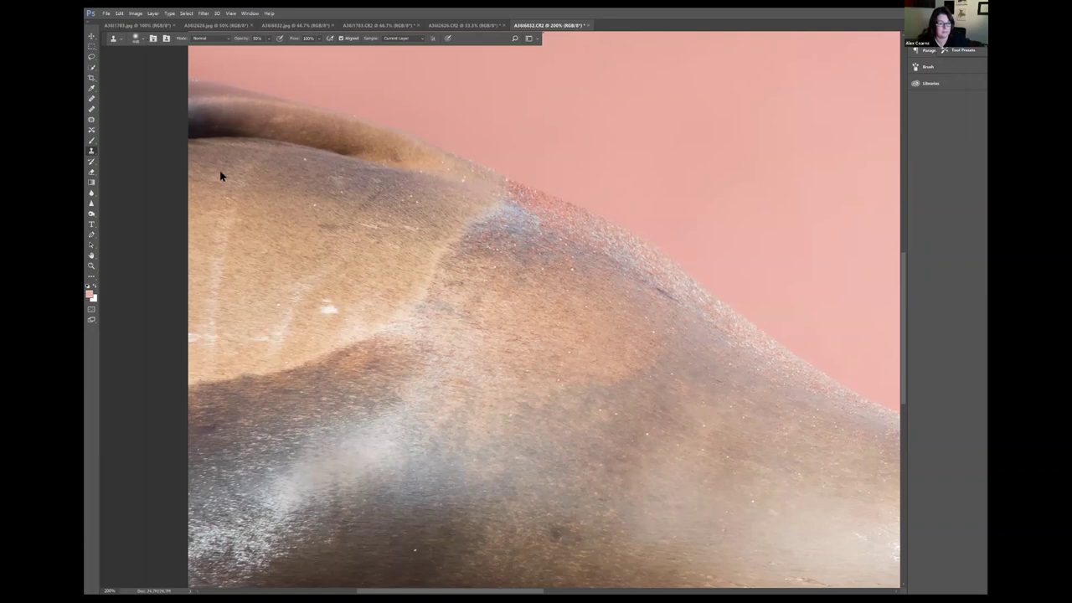
Step: Try to blend the remaining highlight with a 187 px Clone Stamp at reduced opacity, and undo the stroke
key(2)
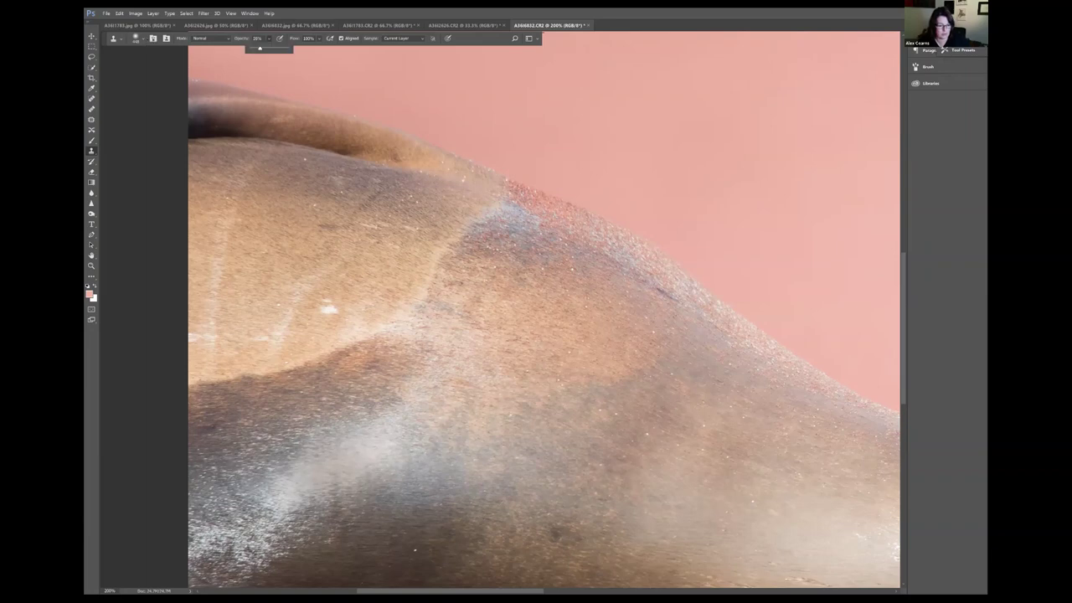
click(136, 38)
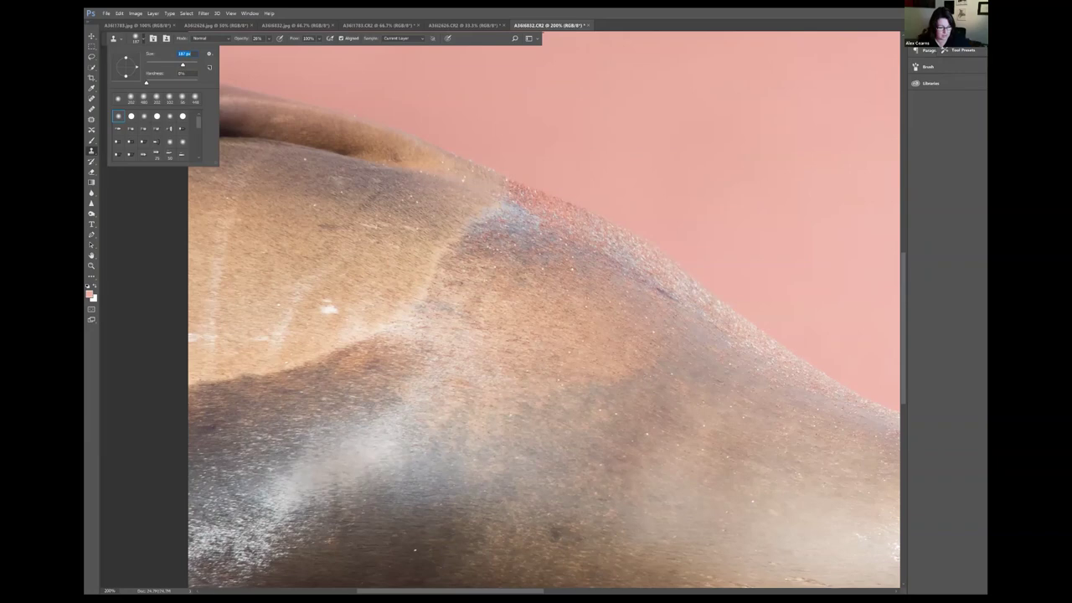
alt+click(278, 494)
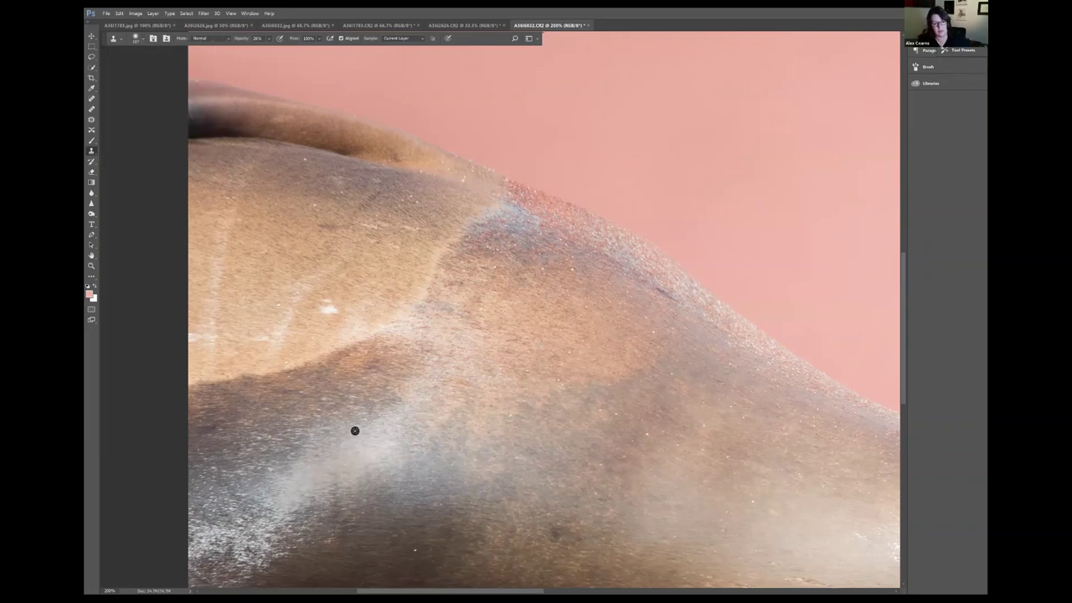
alt+click(359, 404)
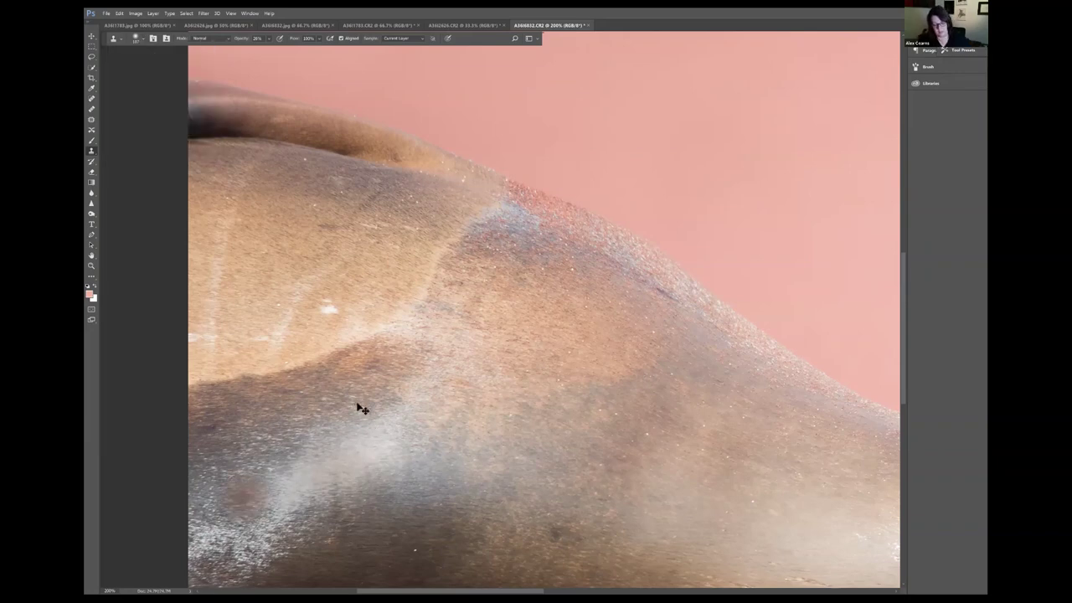
key(ctrl+z)
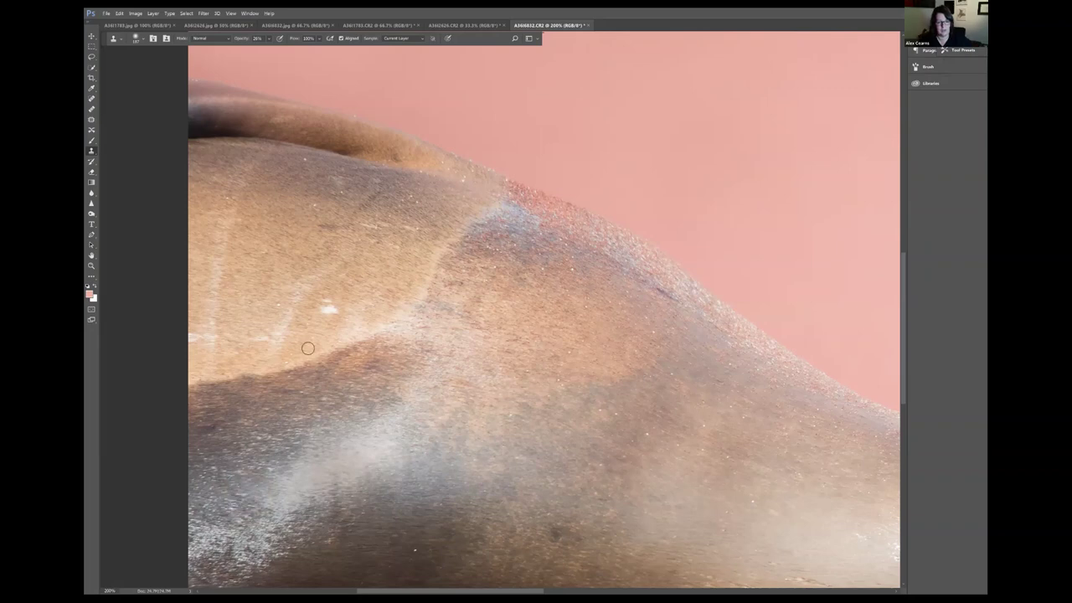
Step: Review the whole sea lion photo and choose the Burn tool with the Shadows range and a smaller soft brush
key(ctrl+minus)
key(ctrl+minus)
key(ctrl+minus)
key(ctrl+minus)
key(ctrl+plus)
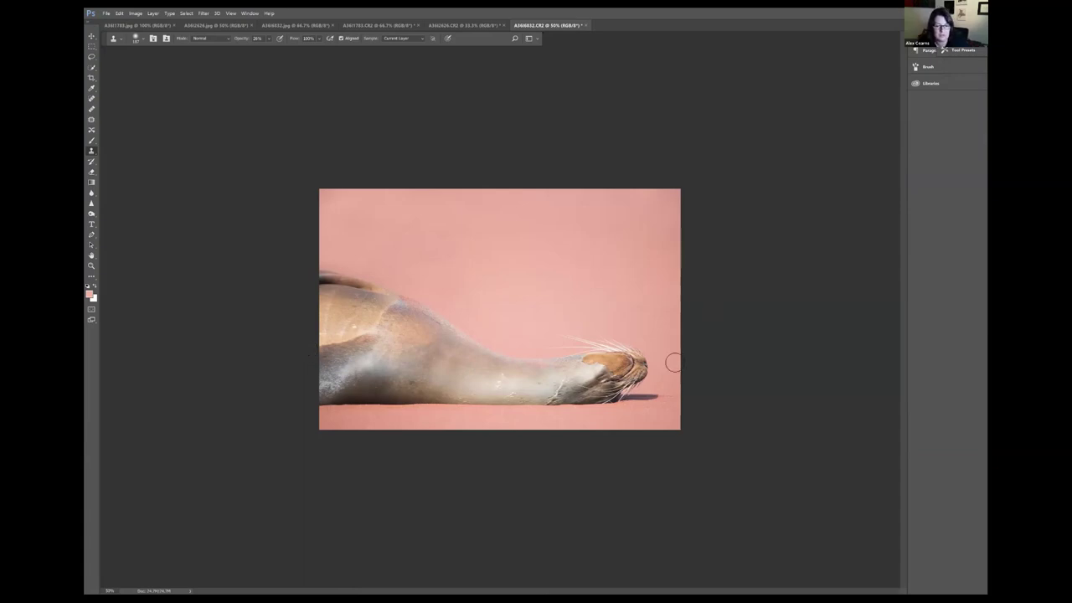
key(o)
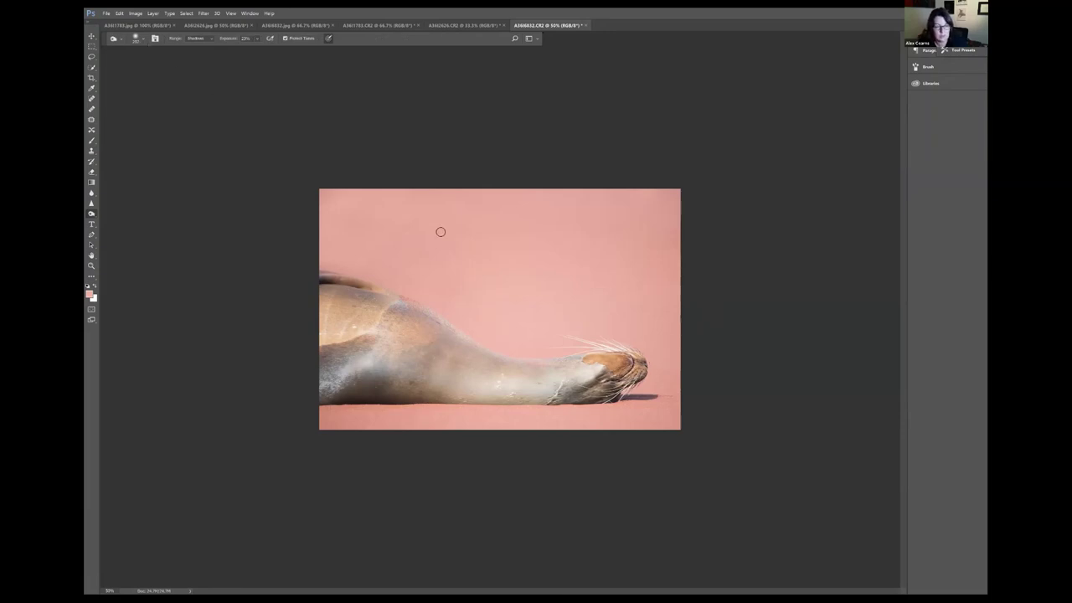
click(136, 37)
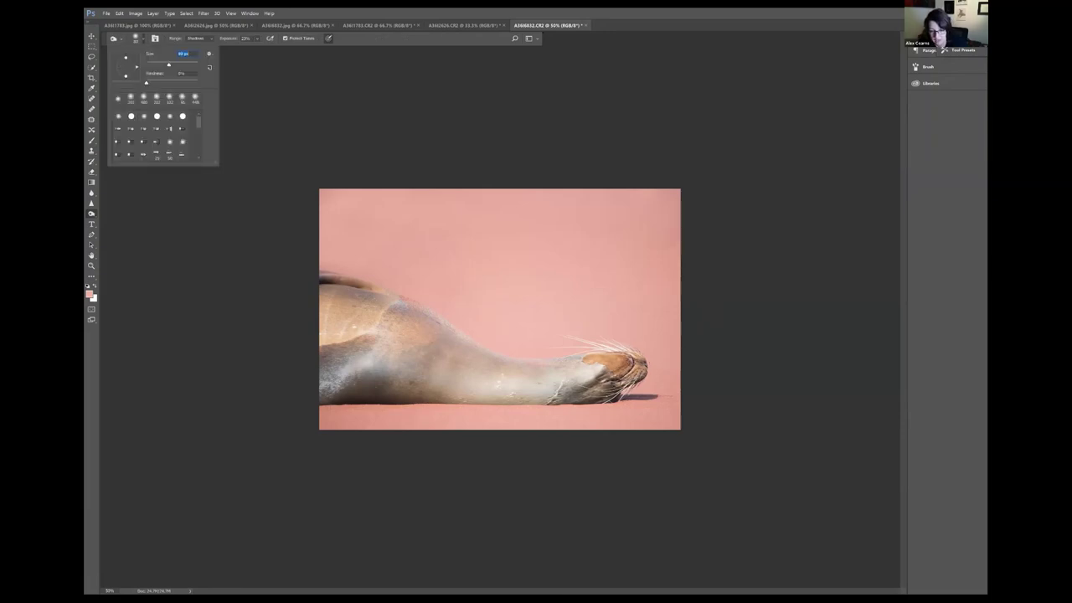
key(Return)
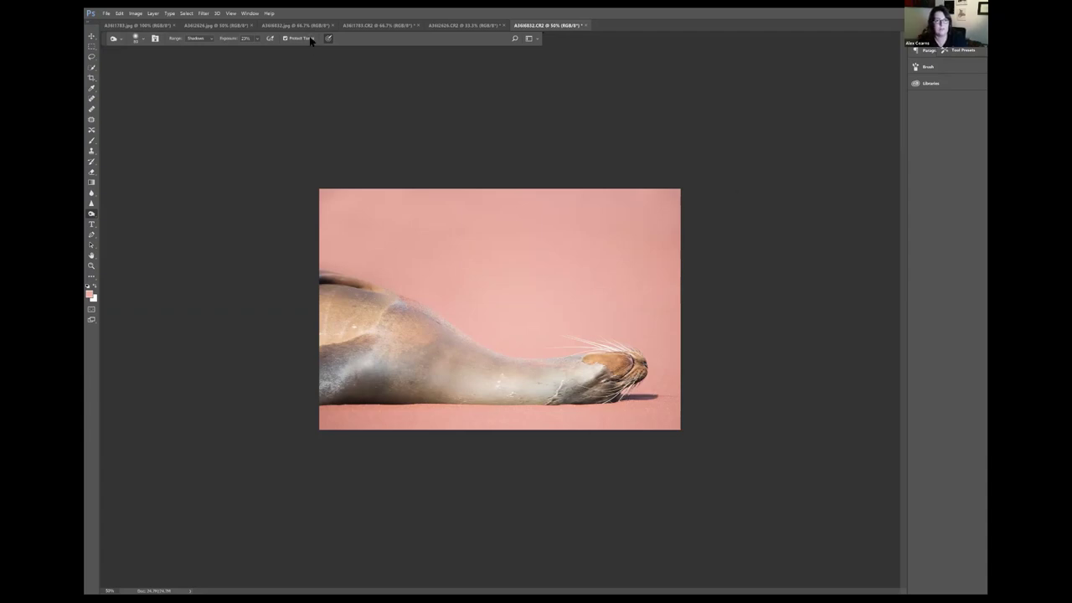
Step: Raise the Burn exposure to 100% on the finished flamingo JPG, and return to the sea lion raw photo with the Clone Stamp
click(238, 27)
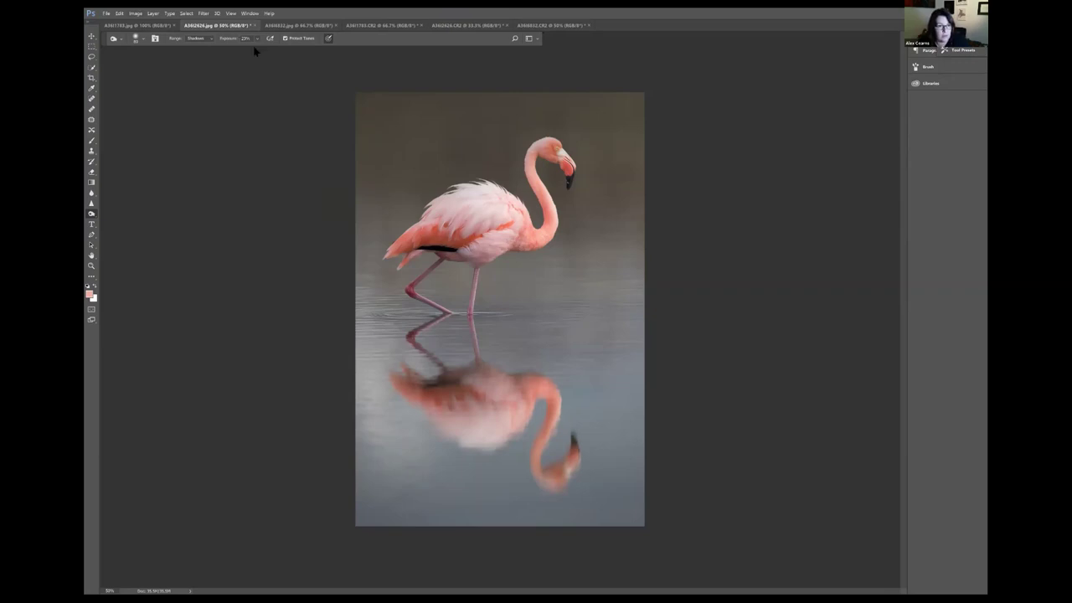
drag(256, 39, 308, 50)
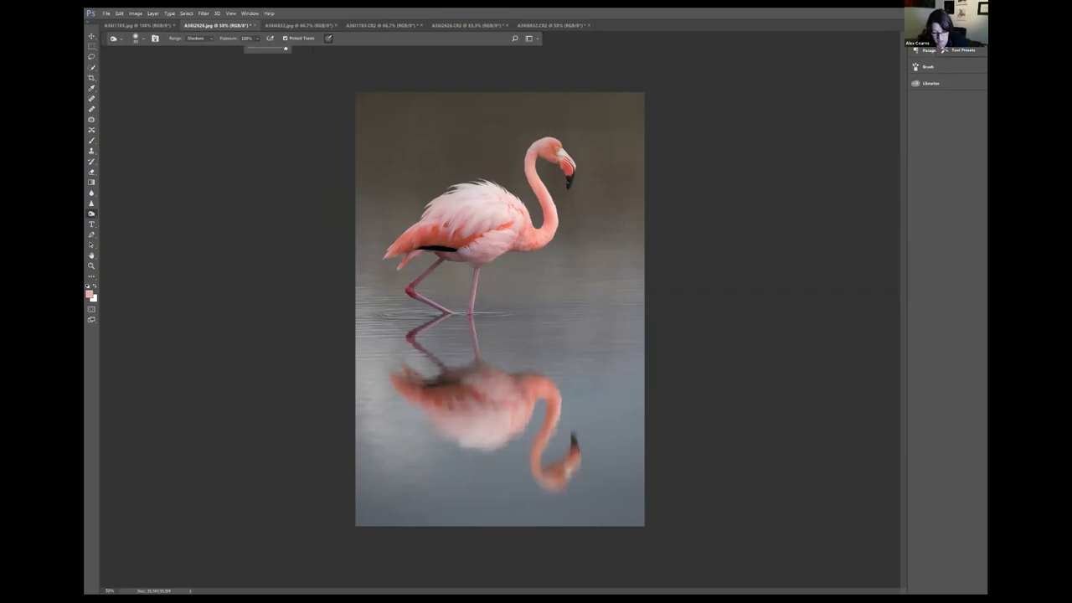
click(521, 448)
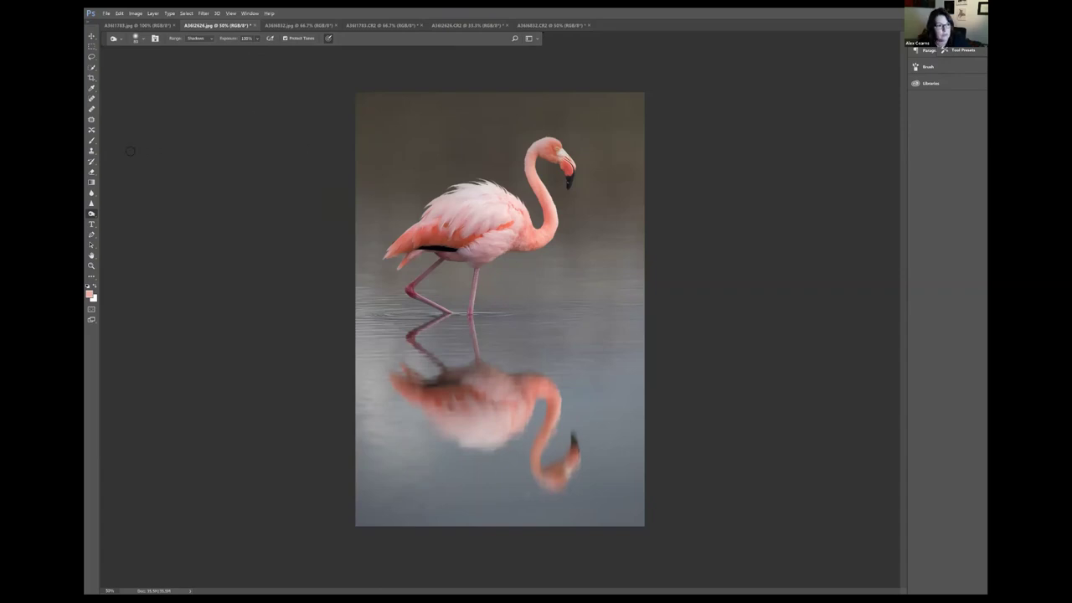
click(91, 151)
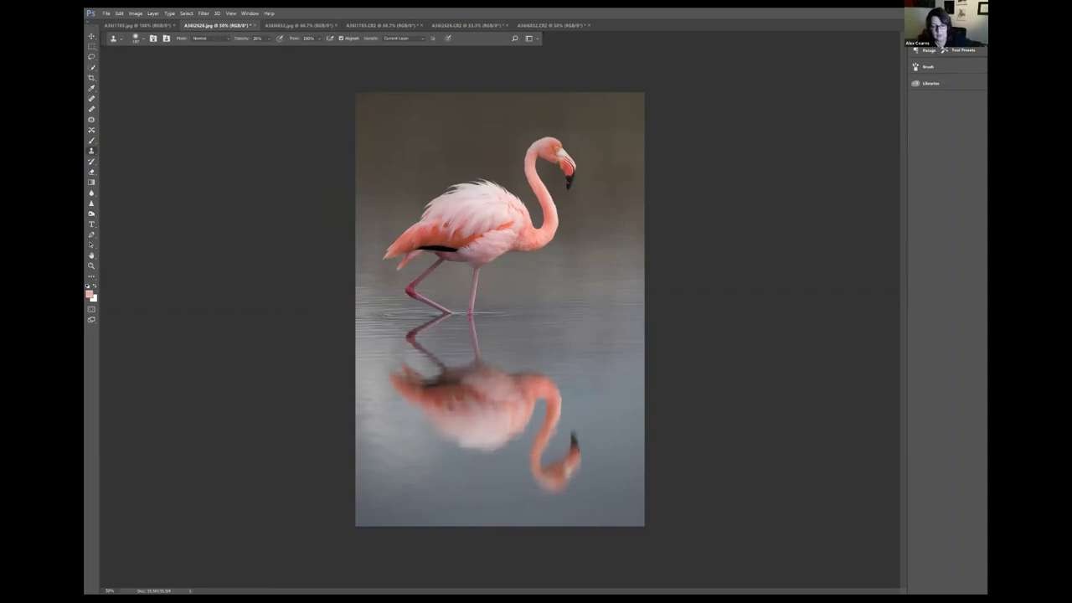
click(543, 25)
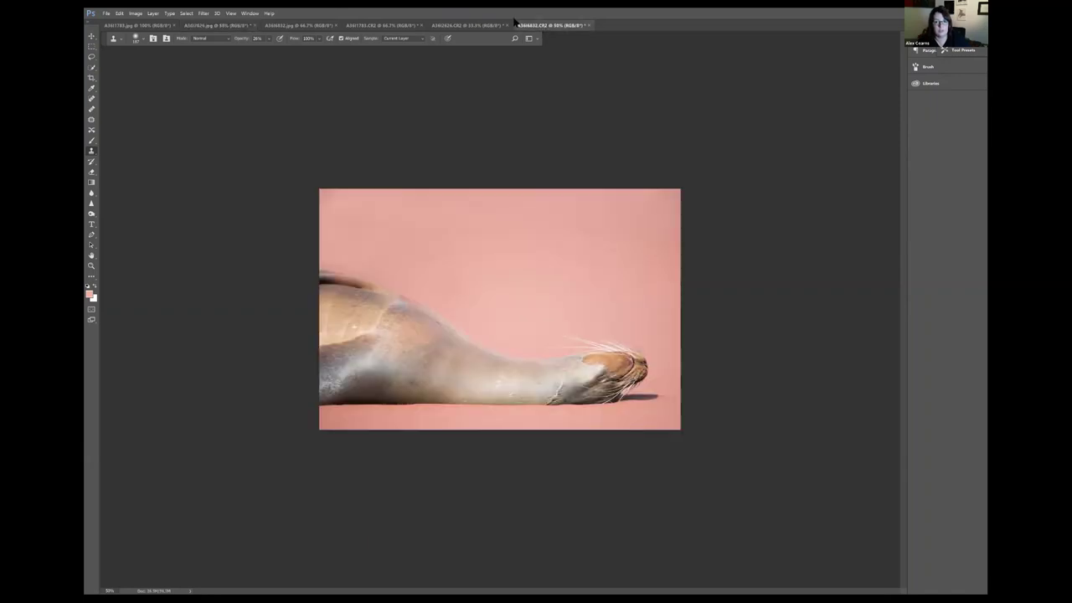
Step: Crop the flamingo raw photo to 8 x 12 in at 300 px/in, tilting the frame slightly and excluding the dark upper background
click(492, 25)
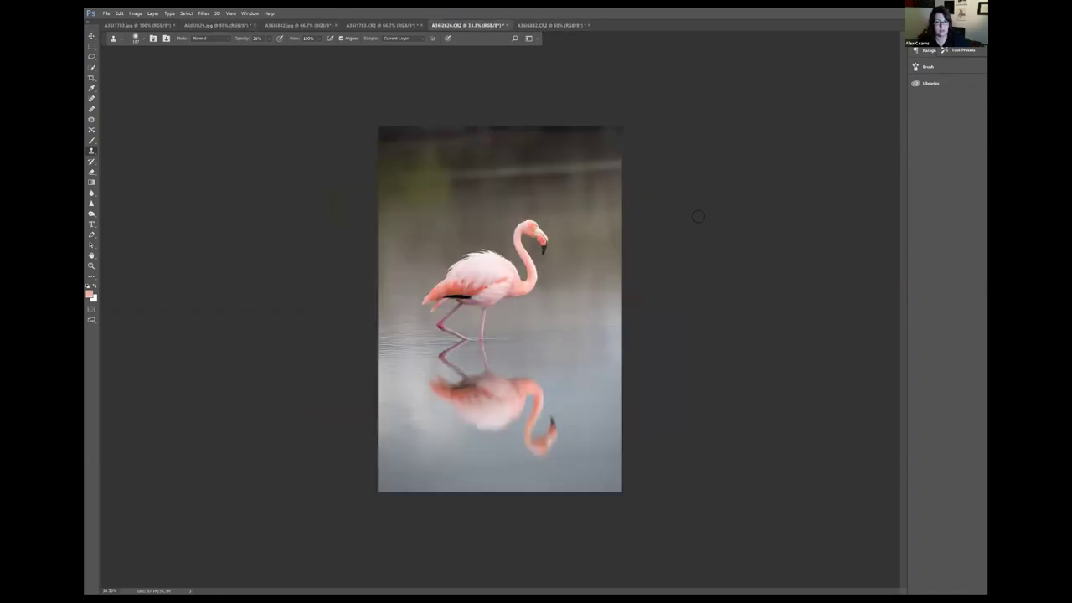
click(92, 77)
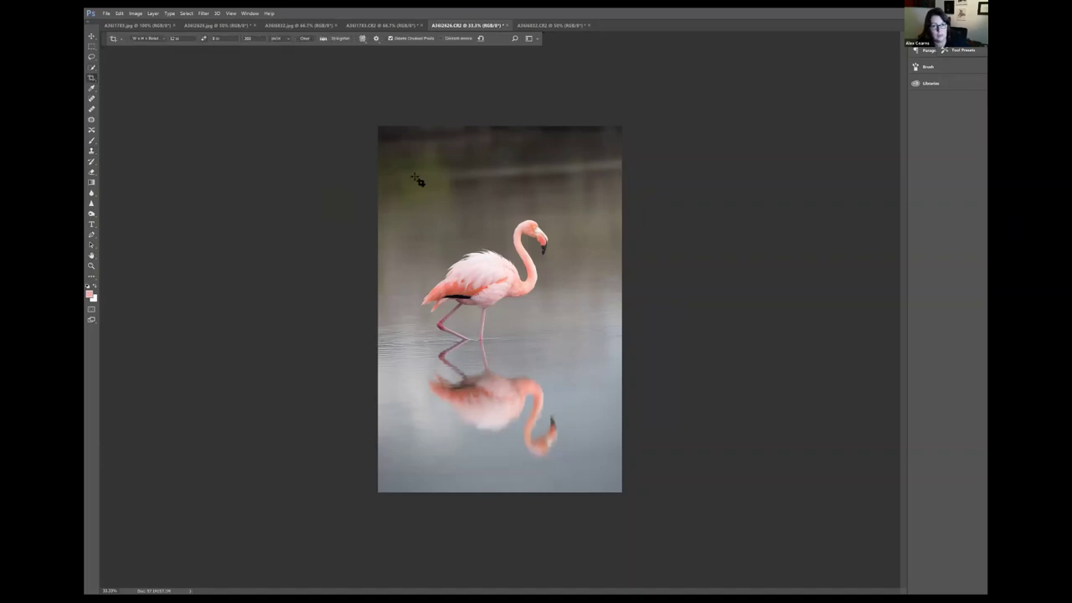
key(x)
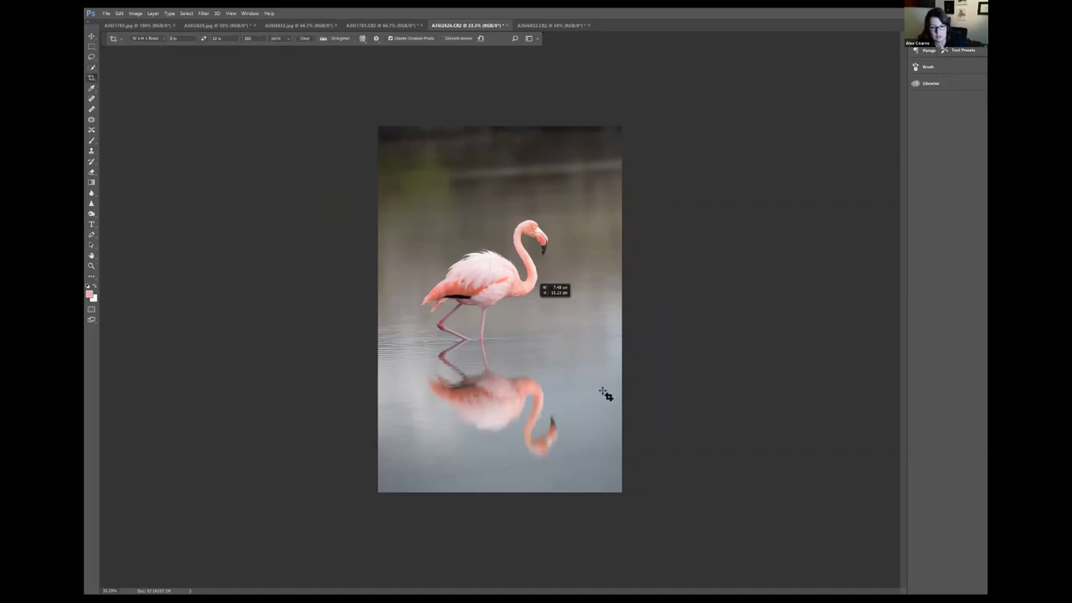
mouse_move(604, 391)
mouse_down()
mouse_move(682, 480)
mouse_move(704, 433)
mouse_up()
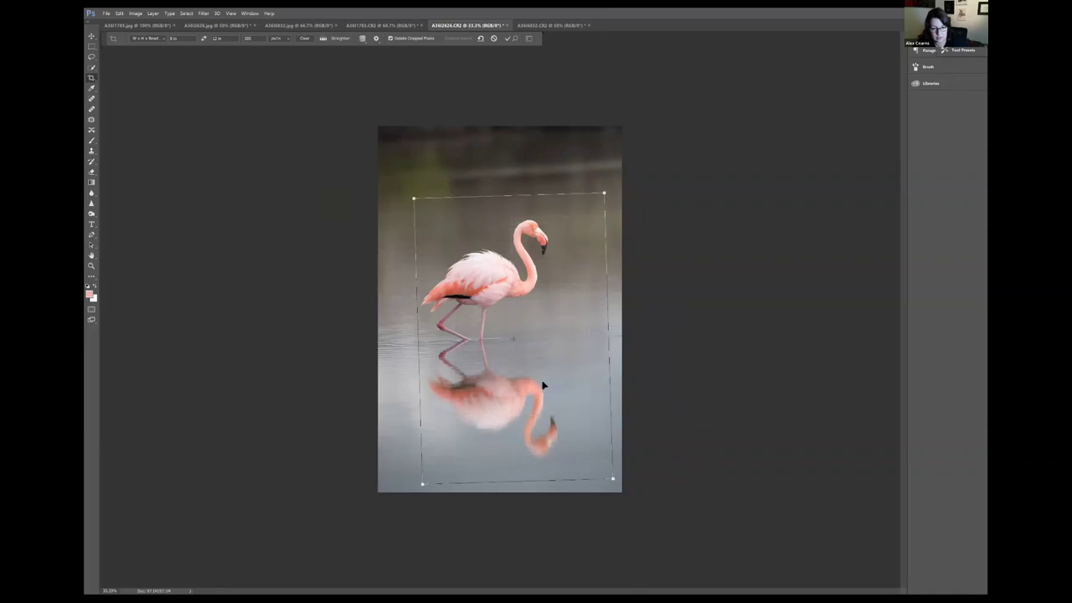
drag(542, 385, 530, 382)
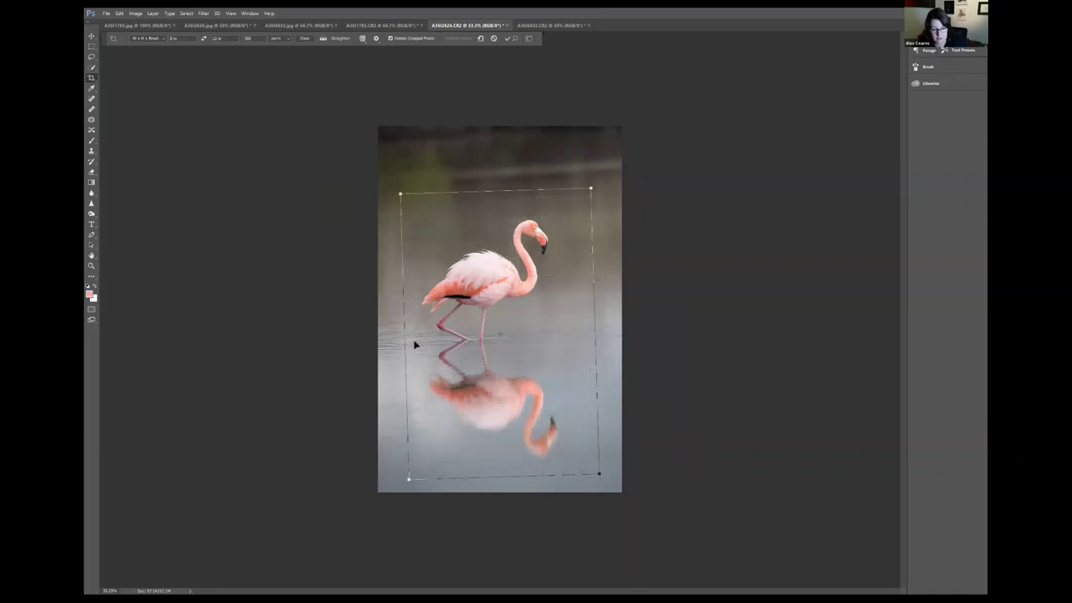
drag(471, 346, 467, 349)
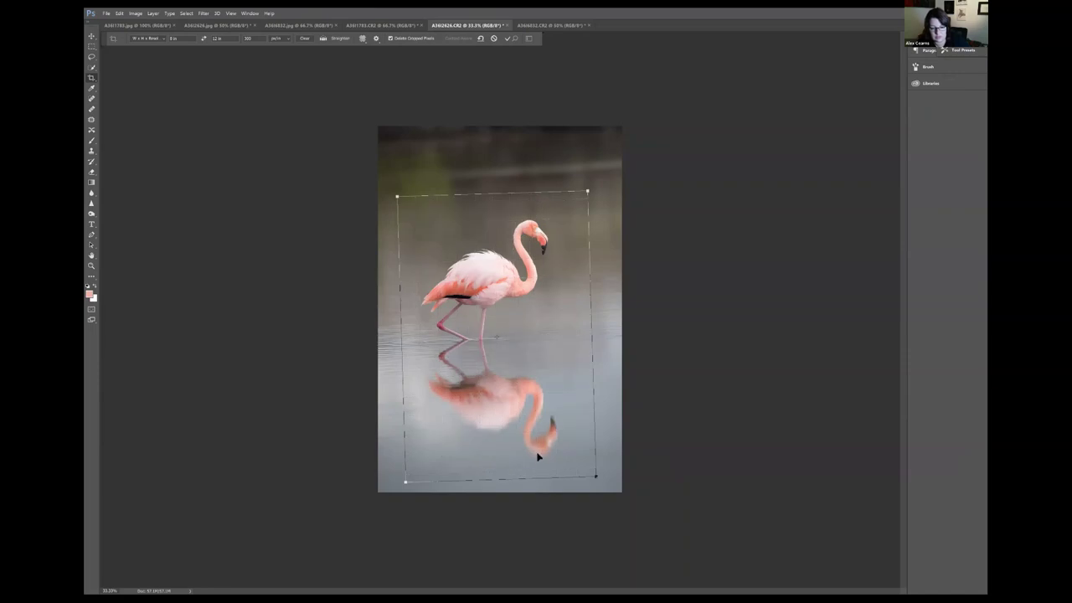
drag(556, 445, 557, 445)
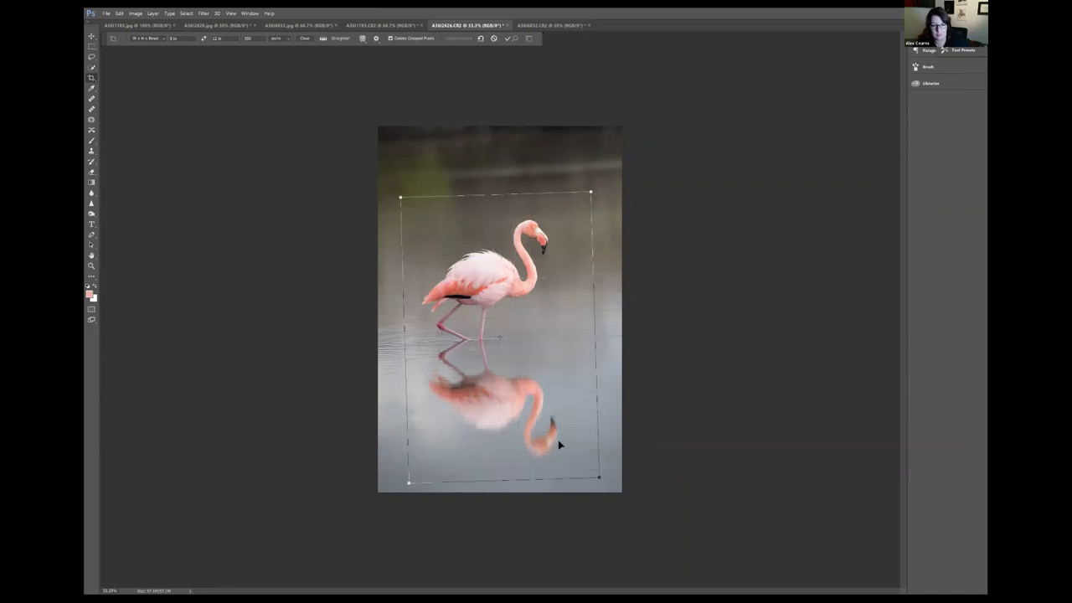
key(Escape)
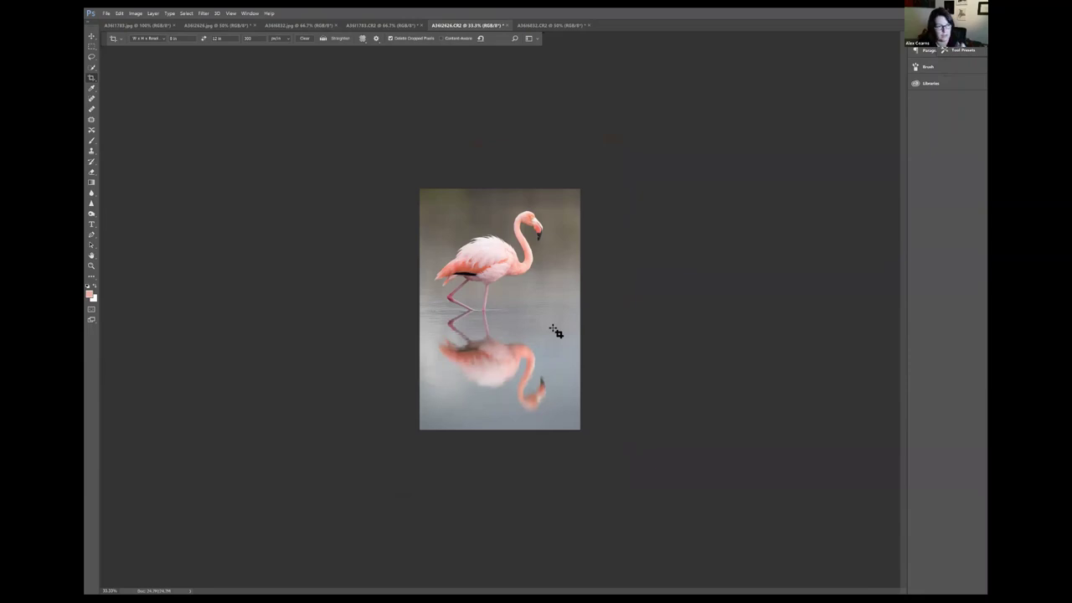
Step: Paint sampled grey-brown over the uneven greenish background around the flamingo's head and back with a large soft low-opacity brush
click(91, 140)
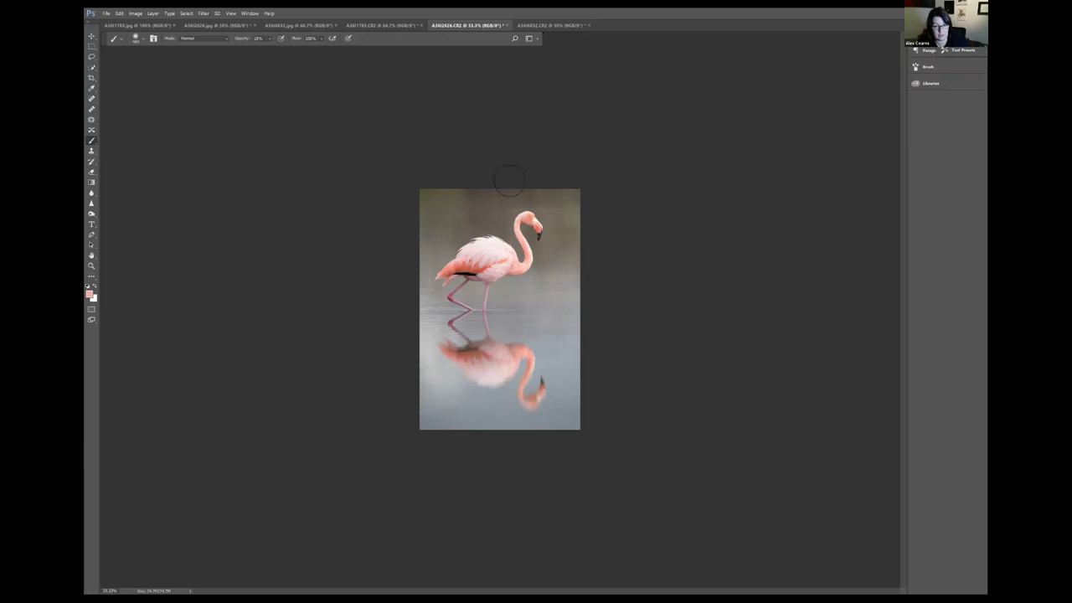
alt+click(501, 212)
mouse_move(488, 211)
mouse_down()
mouse_move(418, 205)
mouse_move(526, 194)
mouse_move(533, 199)
mouse_move(460, 201)
mouse_move(517, 194)
mouse_move(487, 197)
mouse_move(547, 205)
mouse_move(510, 197)
mouse_move(492, 217)
mouse_move(432, 221)
mouse_move(431, 197)
mouse_move(450, 196)
mouse_move(420, 198)
mouse_move(586, 197)
mouse_move(563, 216)
mouse_move(591, 212)
mouse_up()
alt+click(503, 207)
alt+click(544, 210)
mouse_move(467, 224)
mouse_down()
mouse_move(506, 204)
mouse_move(455, 218)
mouse_up()
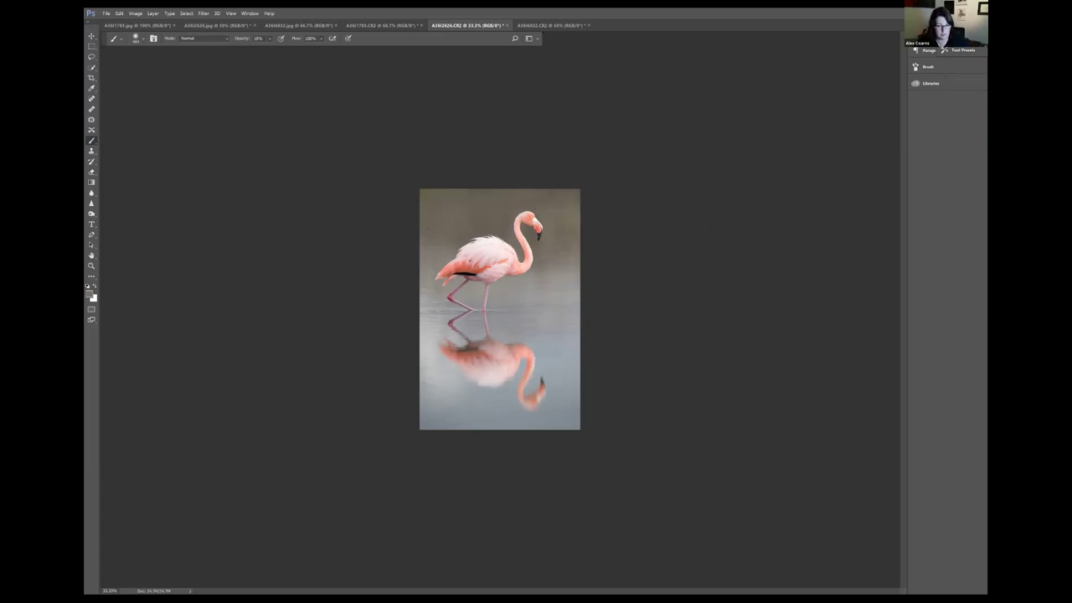
key(ctrl+plus)
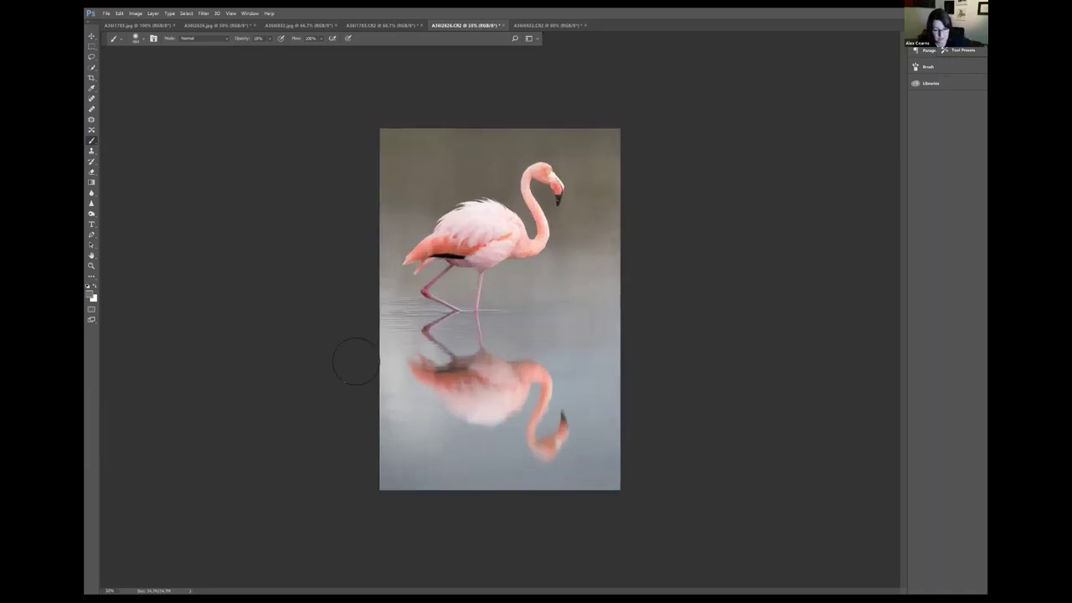
key(ctrl+plus)
key(ctrl+plus)
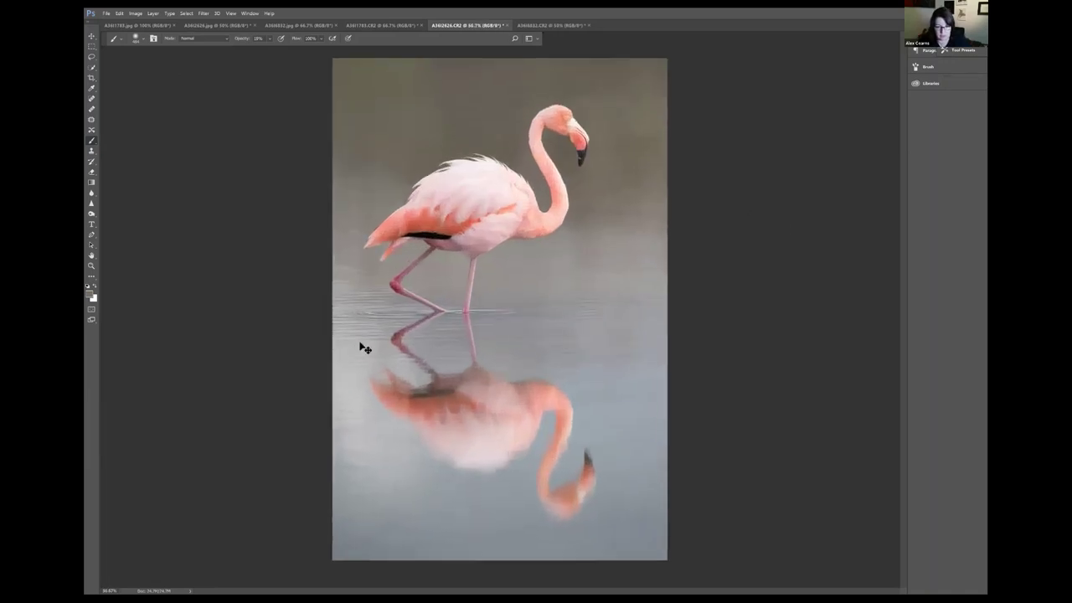
Step: Clone out the small dark spot in the water below the reflected head, using a smaller soft Clone Stamp at 100% opacity
scroll(641, 453, down, 5)
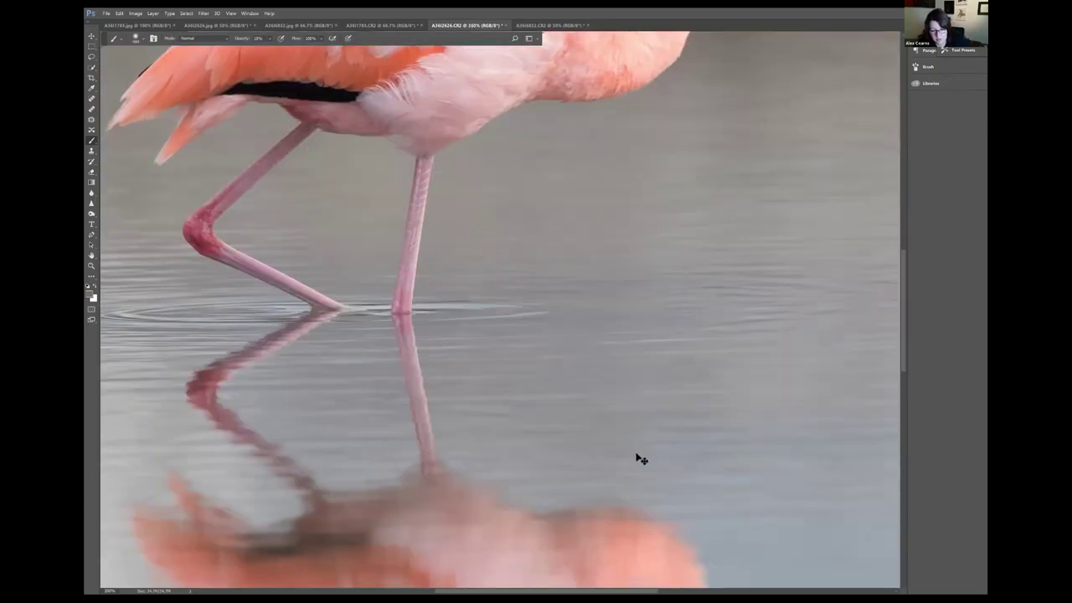
scroll(640, 463, down, 6)
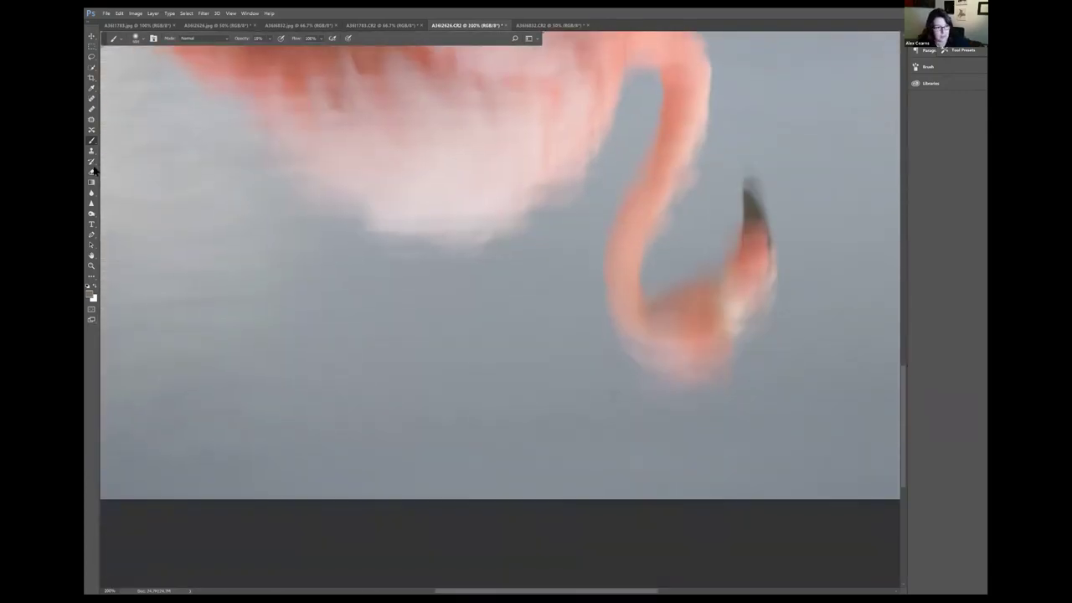
key(s)
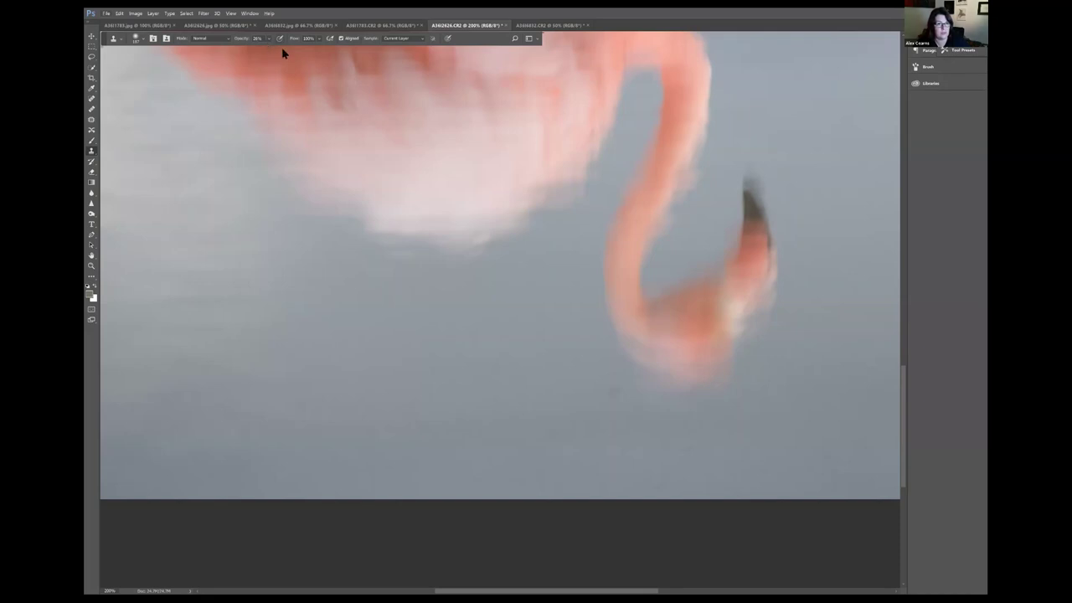
key(0)
click(138, 40)
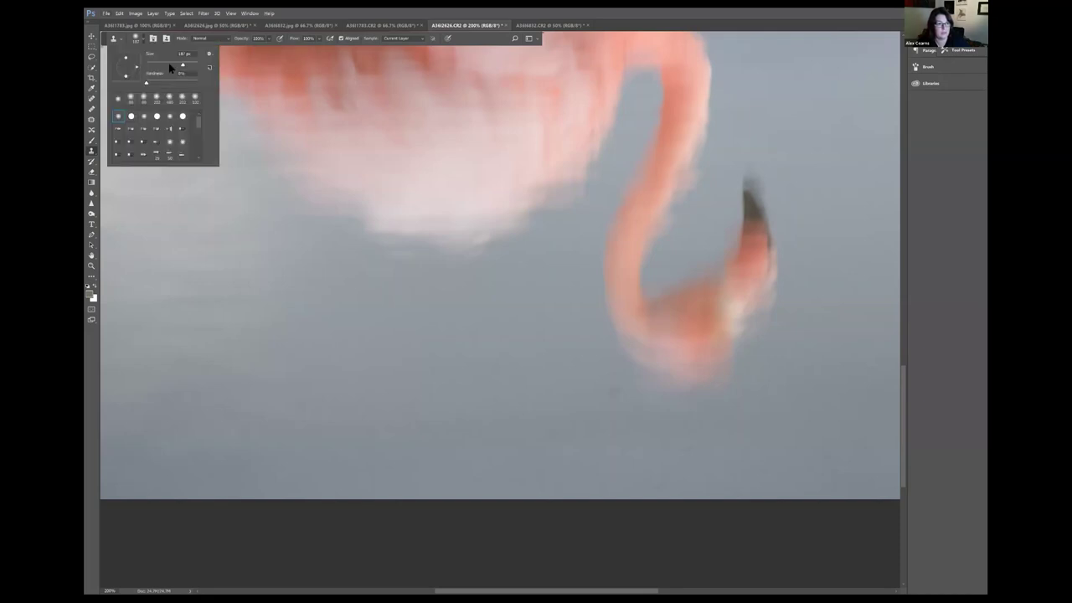
click(170, 65)
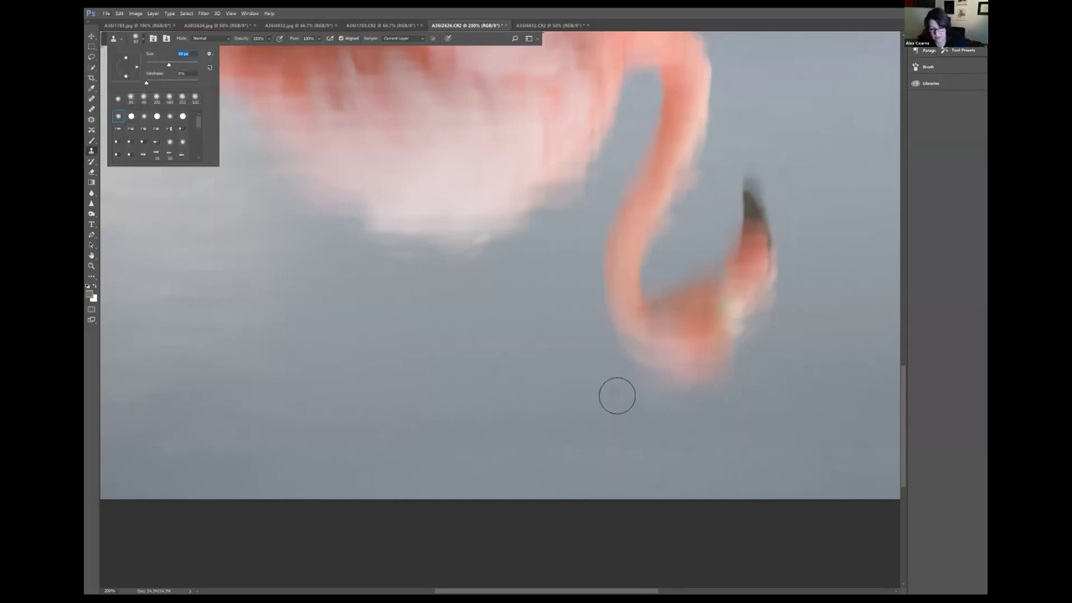
key(Return)
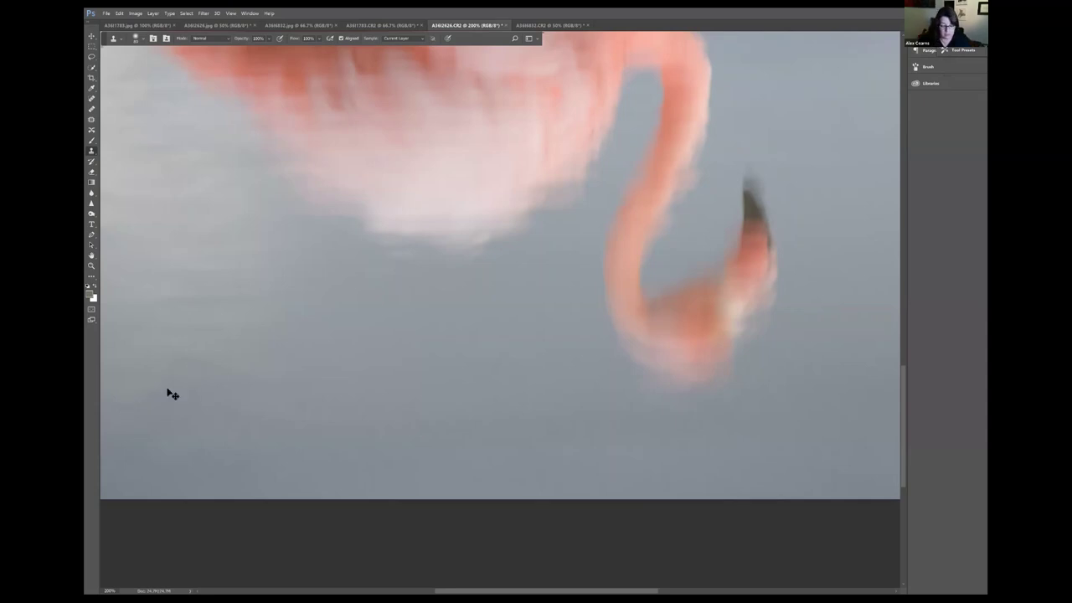
key(ctrl+plus)
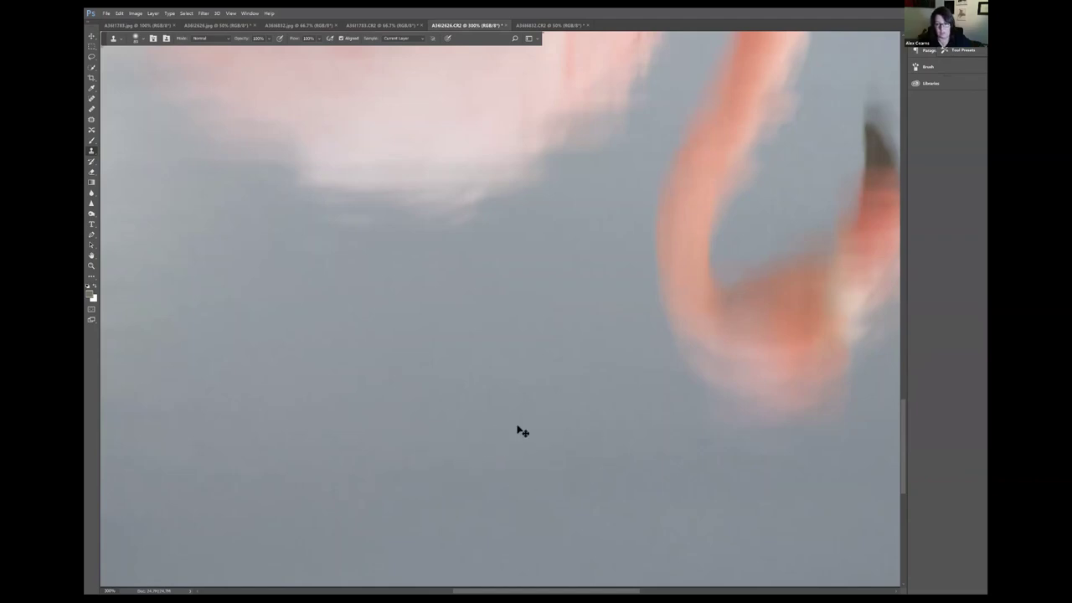
scroll(517, 431, down, 5)
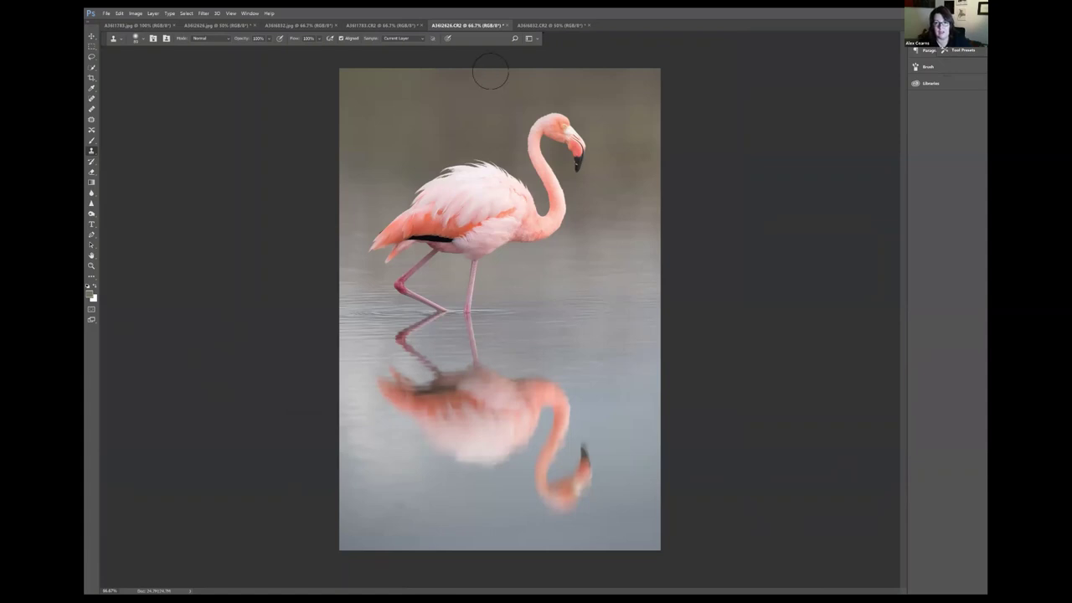
Step: Clone out the white highlight on the flamingo's black beak tip with a very small soft Clone Stamp brush
key(ctrl+plus)
key(ctrl+plus)
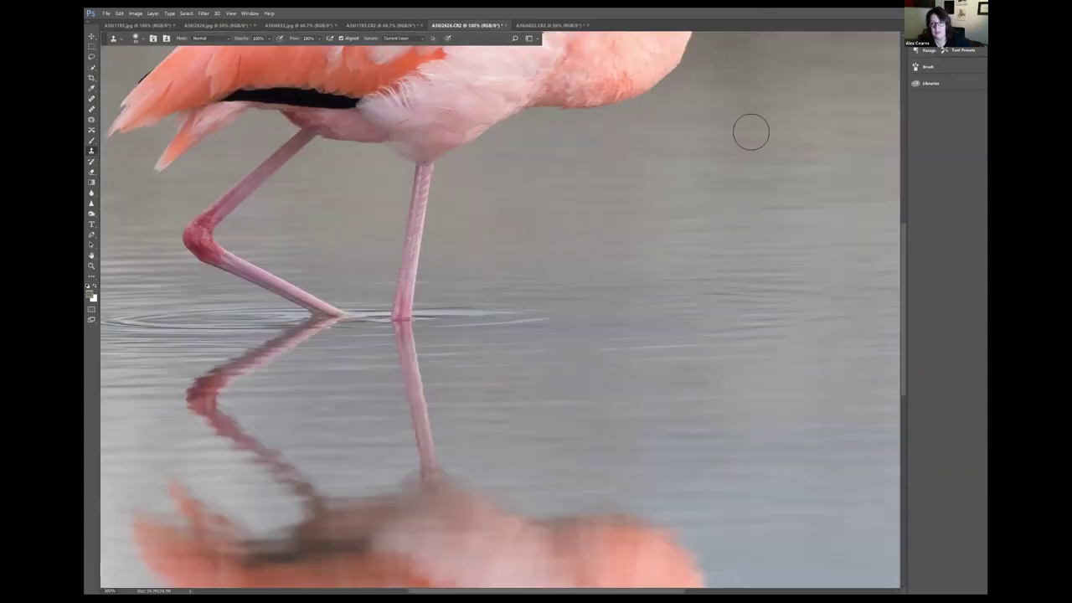
scroll(536, 127, up, 3)
scroll(137, 65, up, 3)
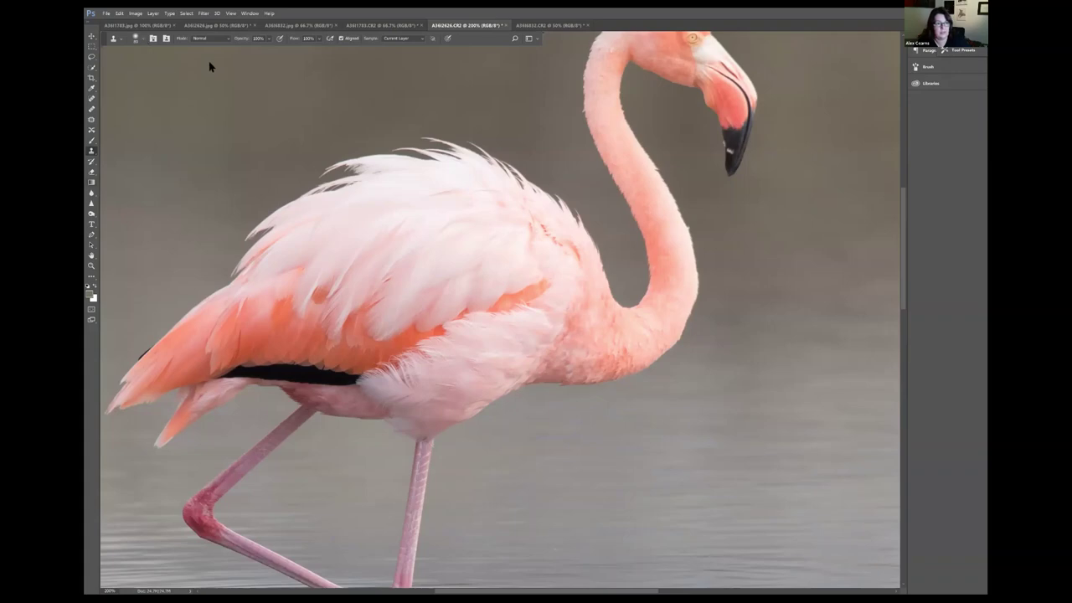
right_click(151, 64)
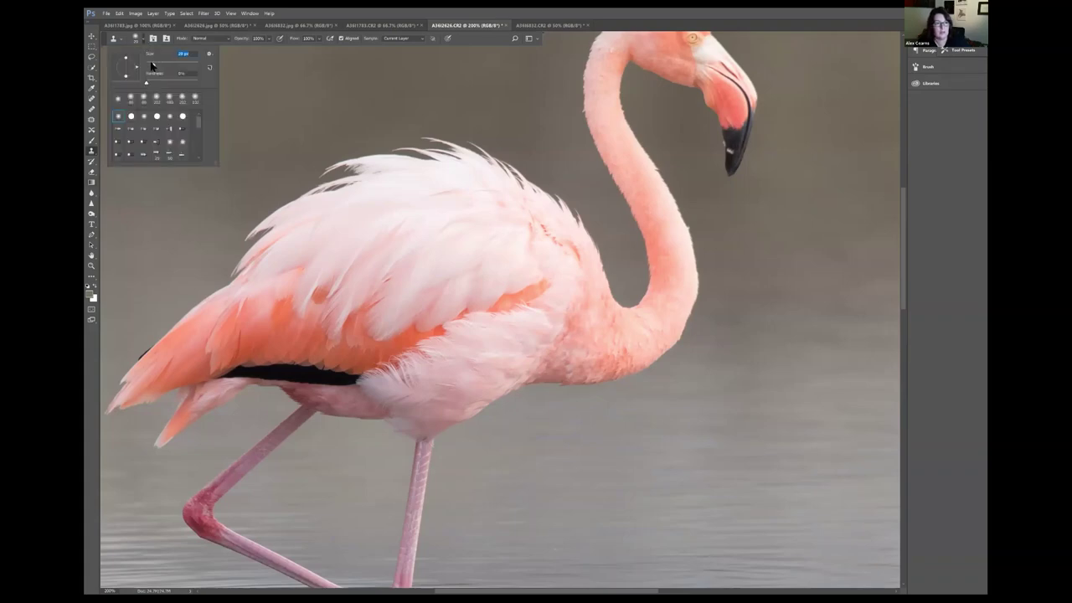
click(726, 143)
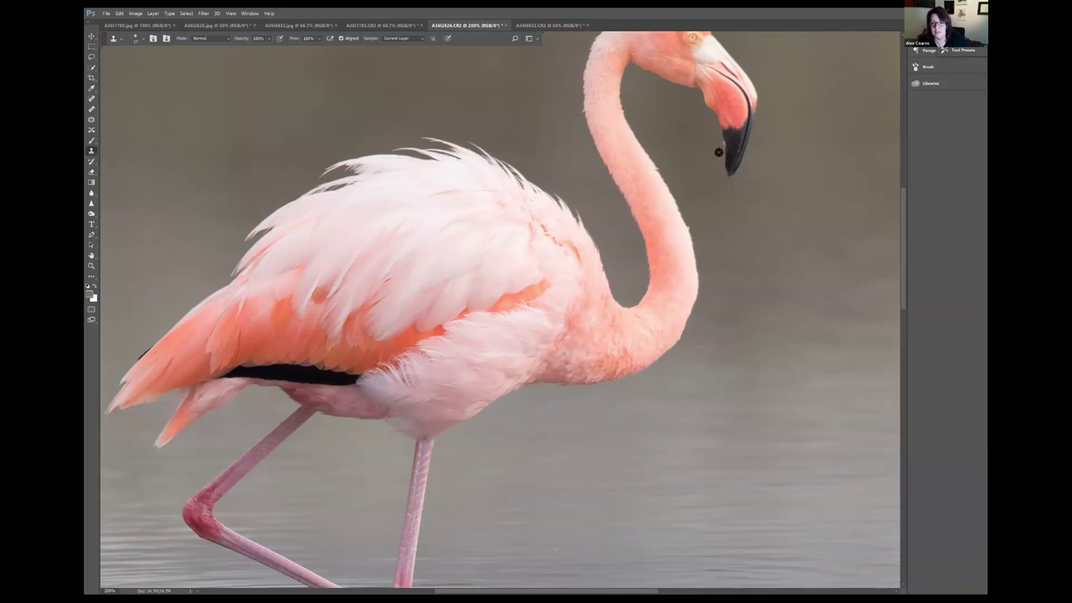
click(142, 40)
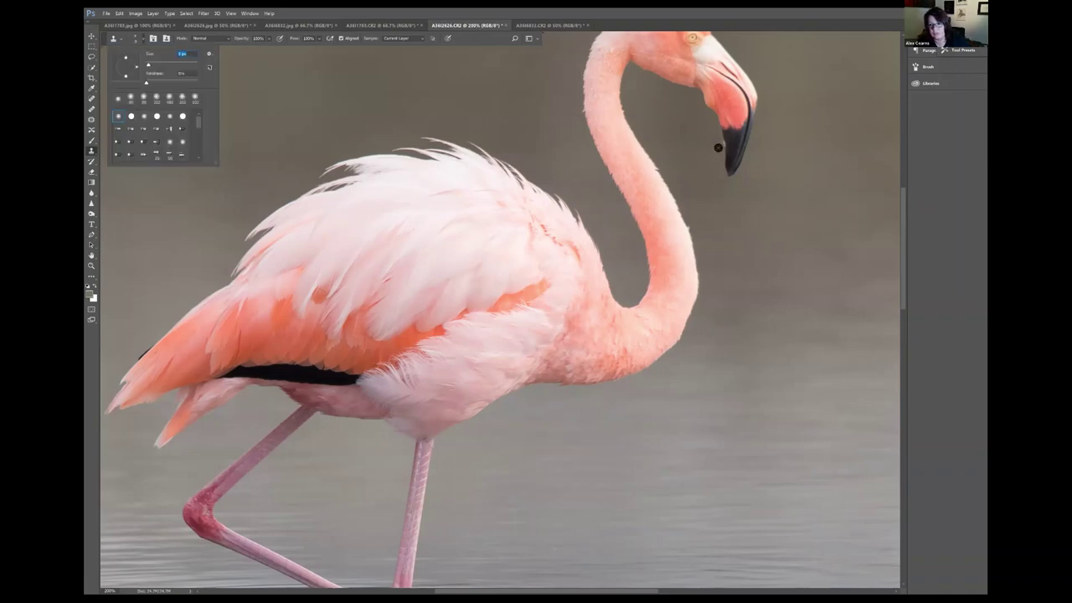
alt+click(725, 144)
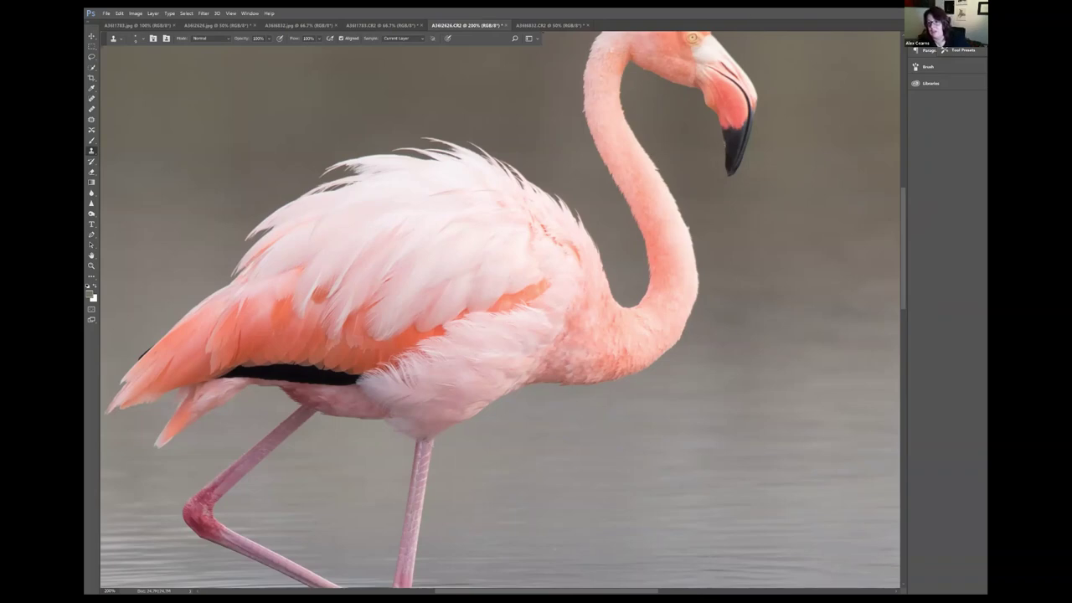
Step: Examine the flamingo's plumage, legs and reflection up close for remaining blemishes, ending on the whole photo
key(ctrl+plus)
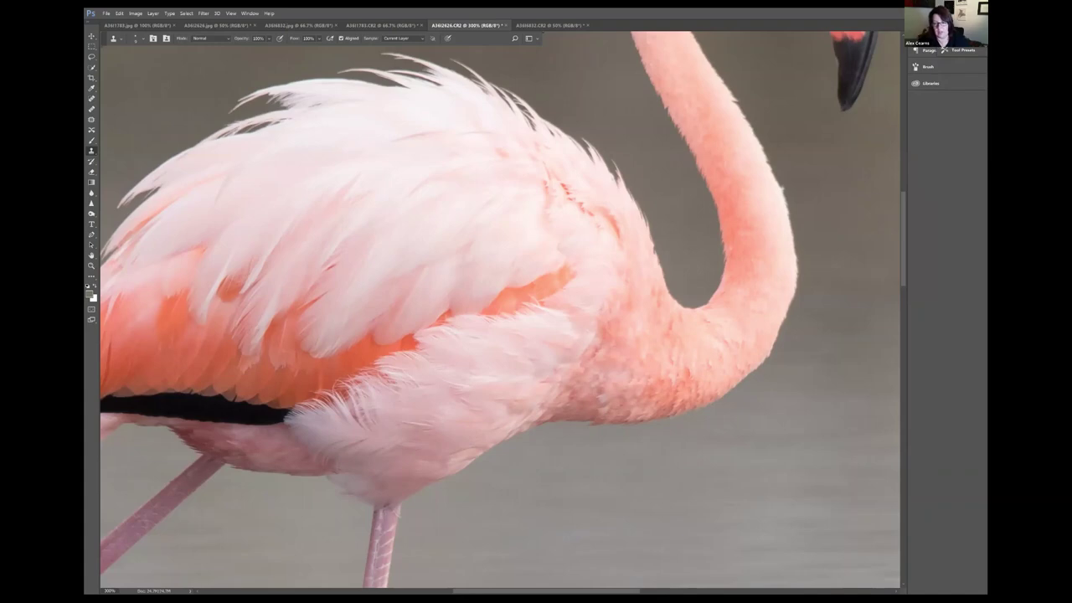
key(ctrl+minus)
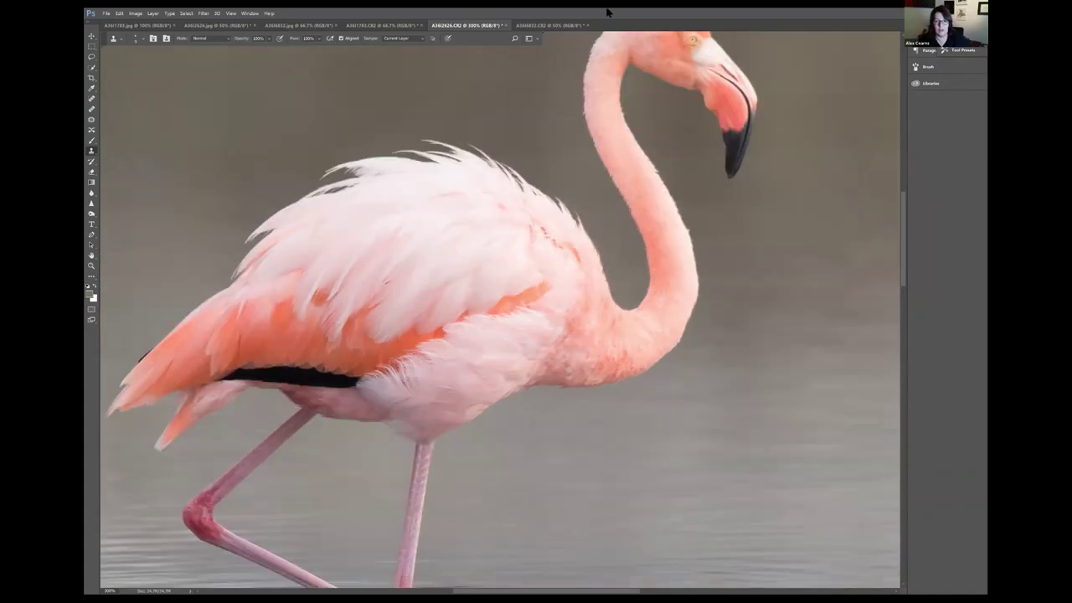
key(ctrl+0)
key(ctrl+plus)
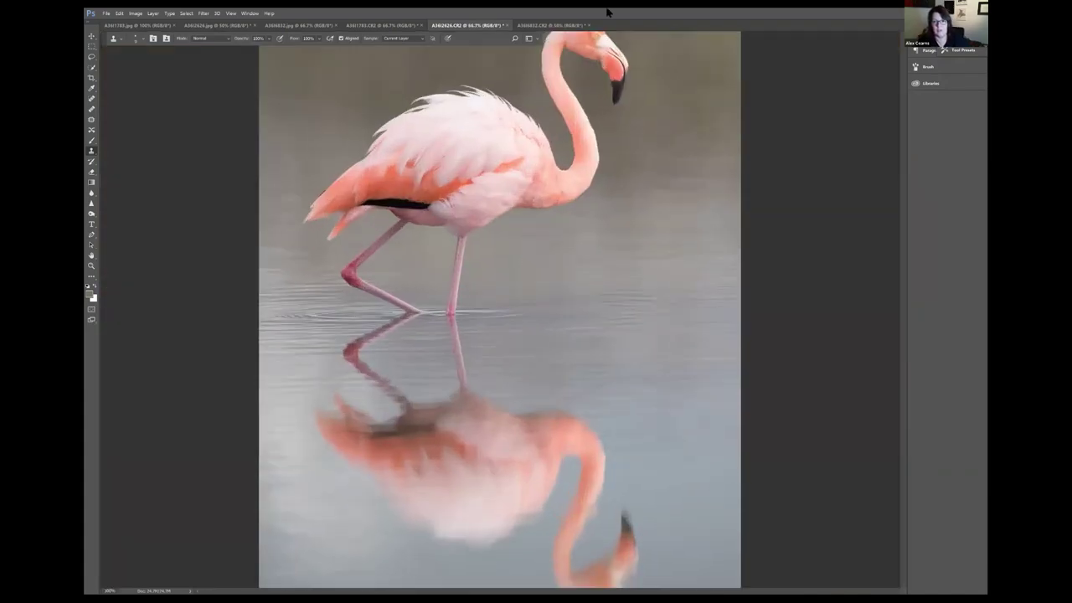
key(ctrl+plus)
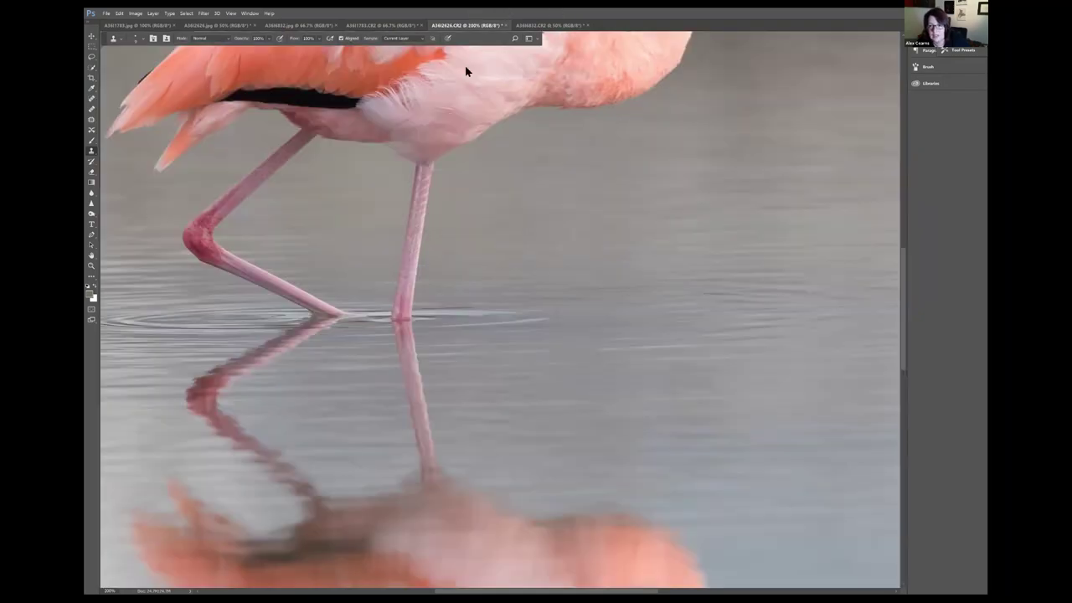
scroll(466, 71, up, 4)
scroll(723, 80, up, 3)
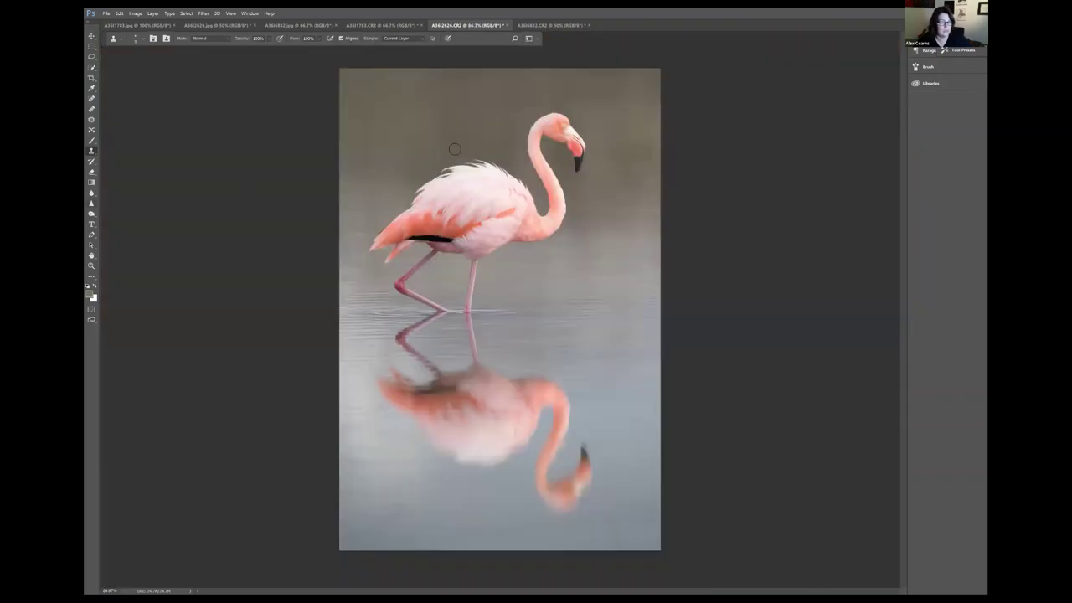
key(ctrl+0)
Step: Set the Burn tool to 12% exposure with the Shadows range, and compare the raw flamingo photo with its finished JPG
key(o)
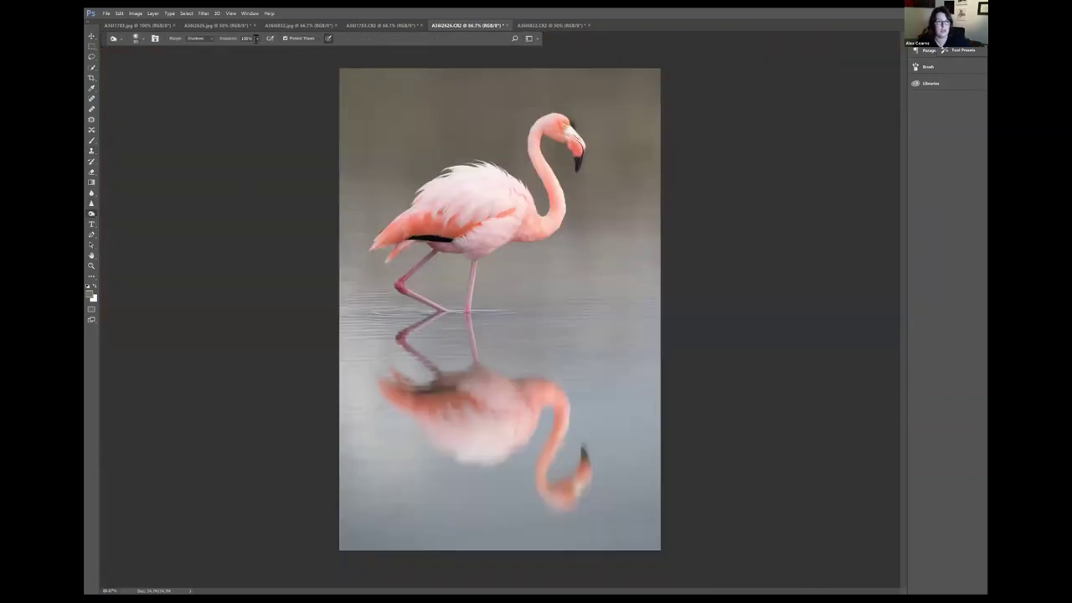
drag(257, 39, 225, 48)
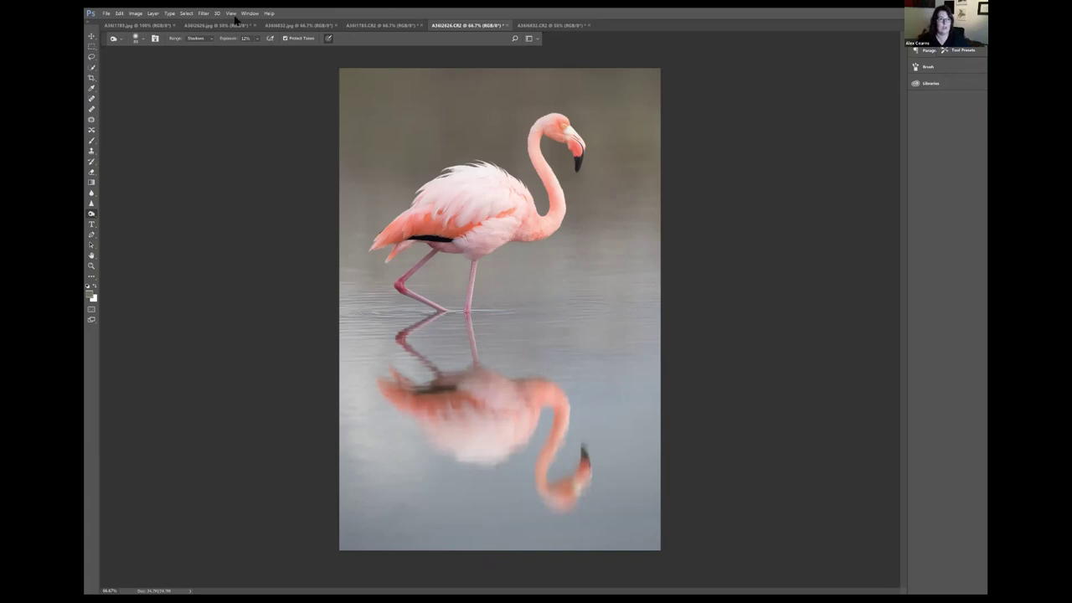
click(201, 25)
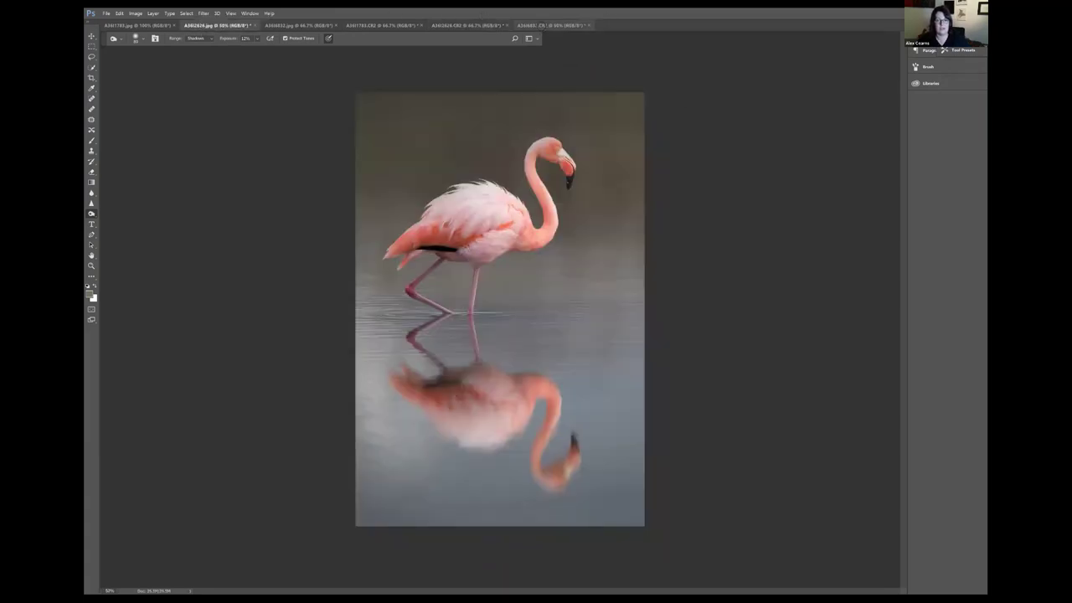
click(540, 25)
key(ctrl+shift+Tab)
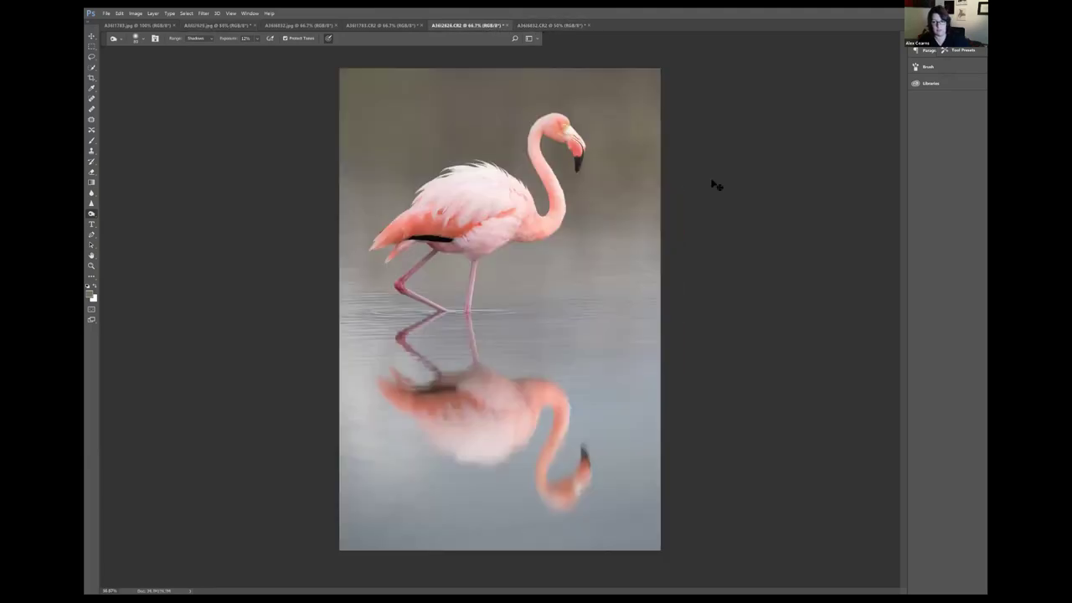
Step: Try to darken the raw flamingo photo's midtones with an RGB Curves point at input 155, output 122
key(ctrl+m)
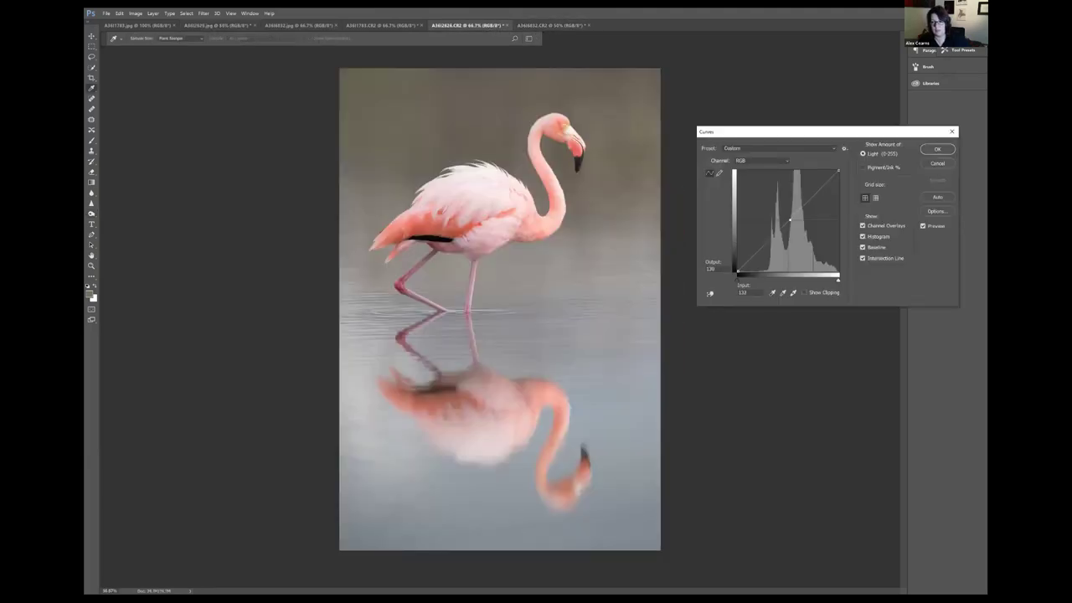
click(792, 219)
drag(792, 220, 797, 220)
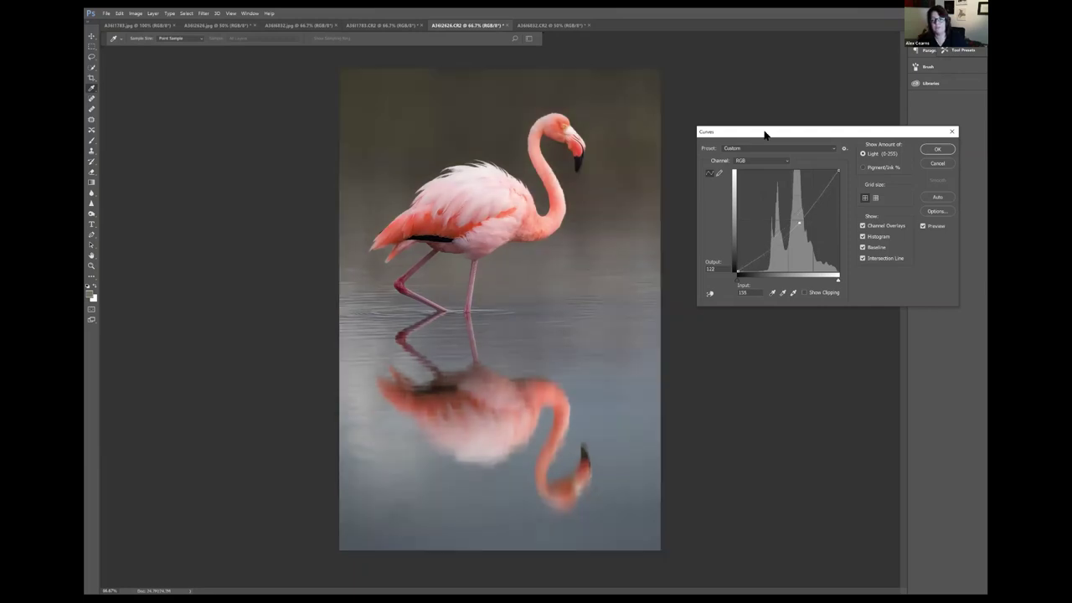
drag(765, 131, 637, 103)
key(Escape)
key(o)
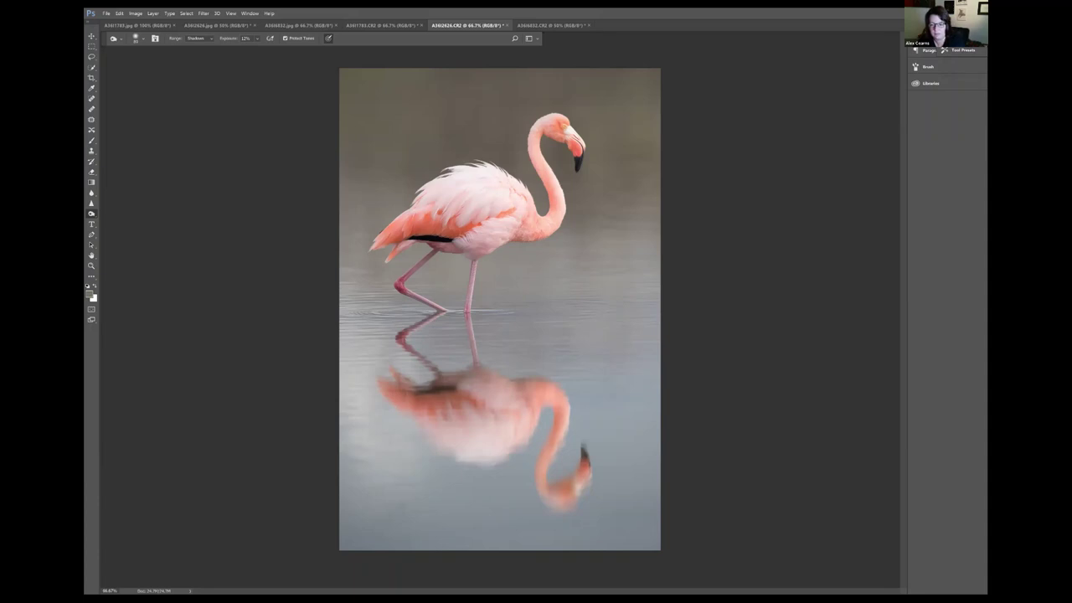
Step: Switch to the BenQ Final PowerPoint presentation and open the Questions slide near the end of the deck
key(alt+Tab)
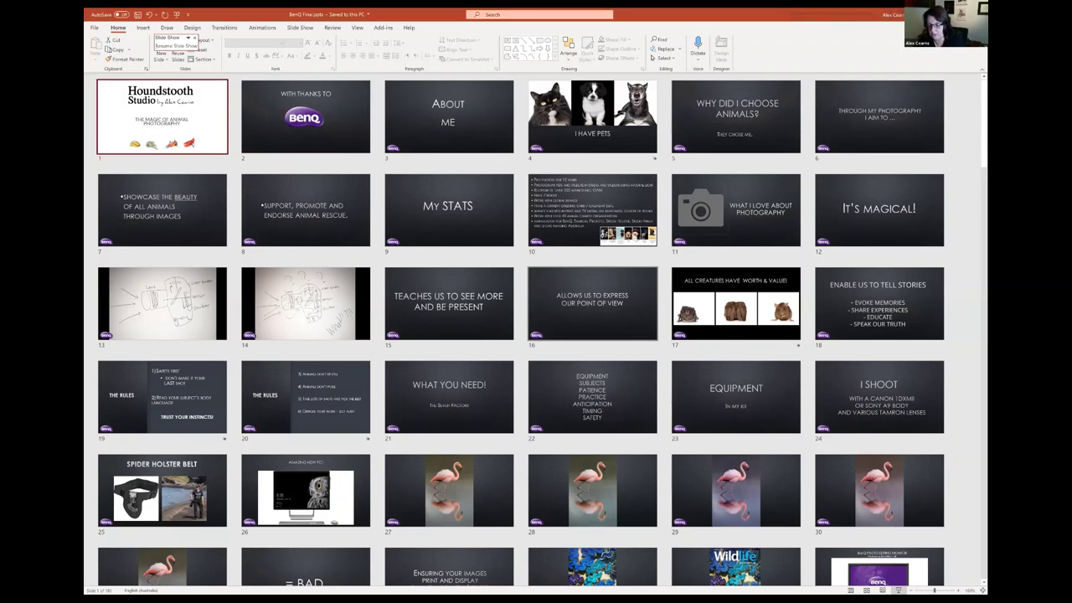
scroll(592, 303, down, 20)
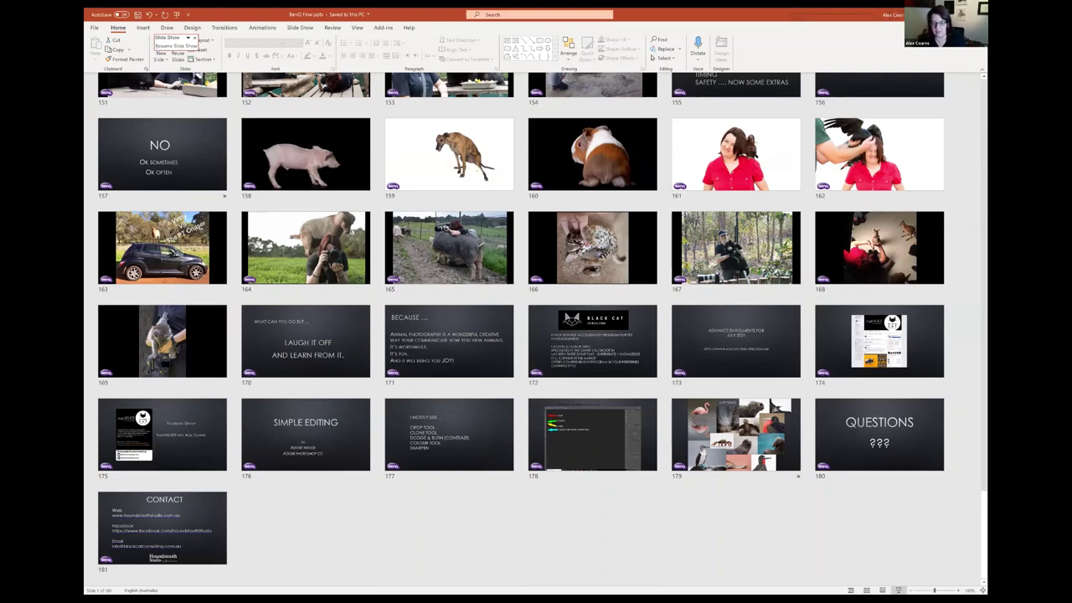
key(Return)
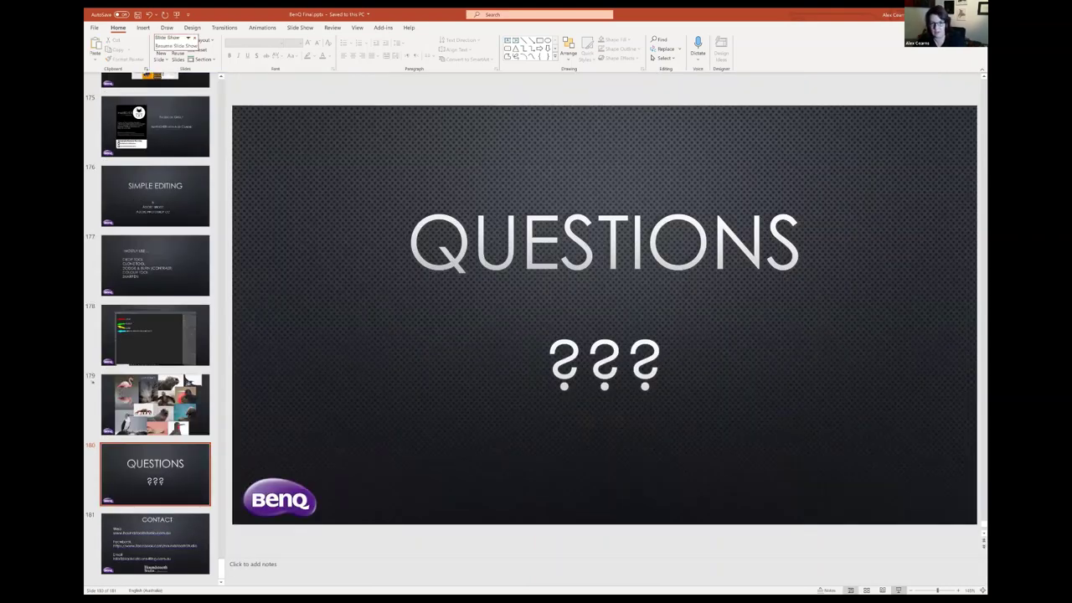